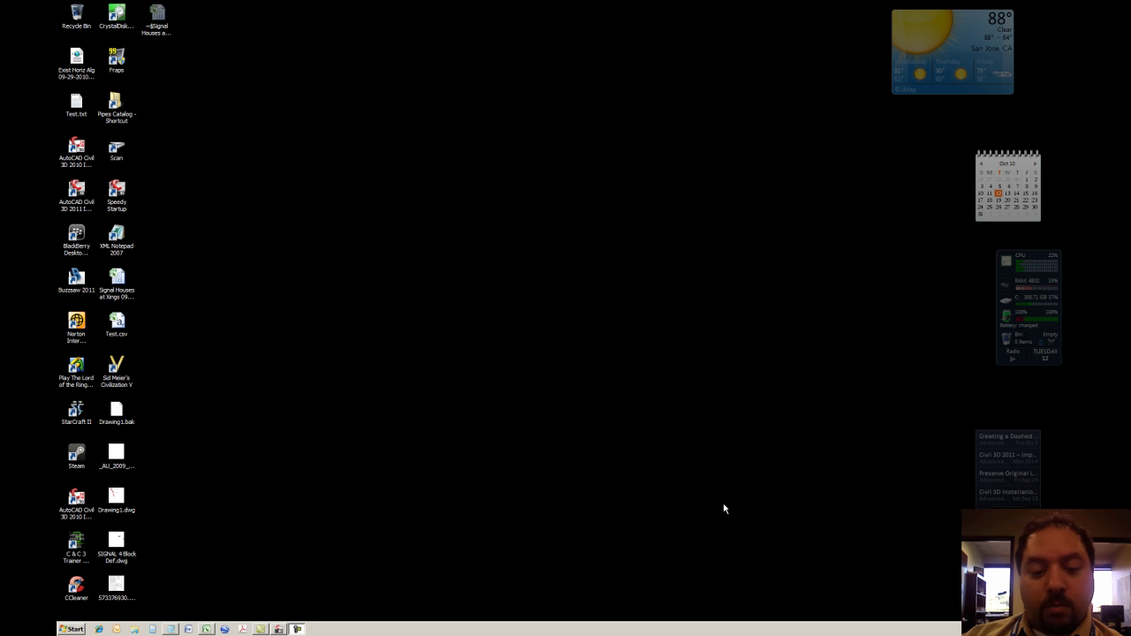
# Step: Bring the AutoCAD Civil 3D 2011 window with the empty Drawing1 to the front
pyautogui.click(276, 629)
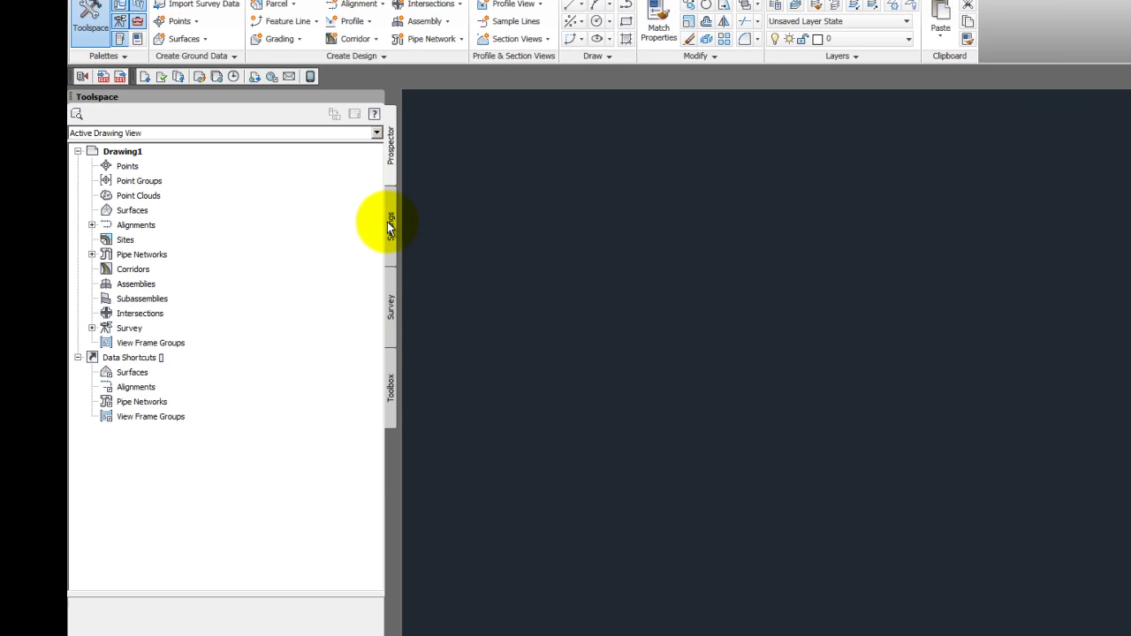
# Step: Show the Settings tree and browse General > Multipurpose Styles > Marker Styles, then collapse them
pyautogui.click(289, 205)
pyautogui.click(139, 181)
pyautogui.click(161, 206)
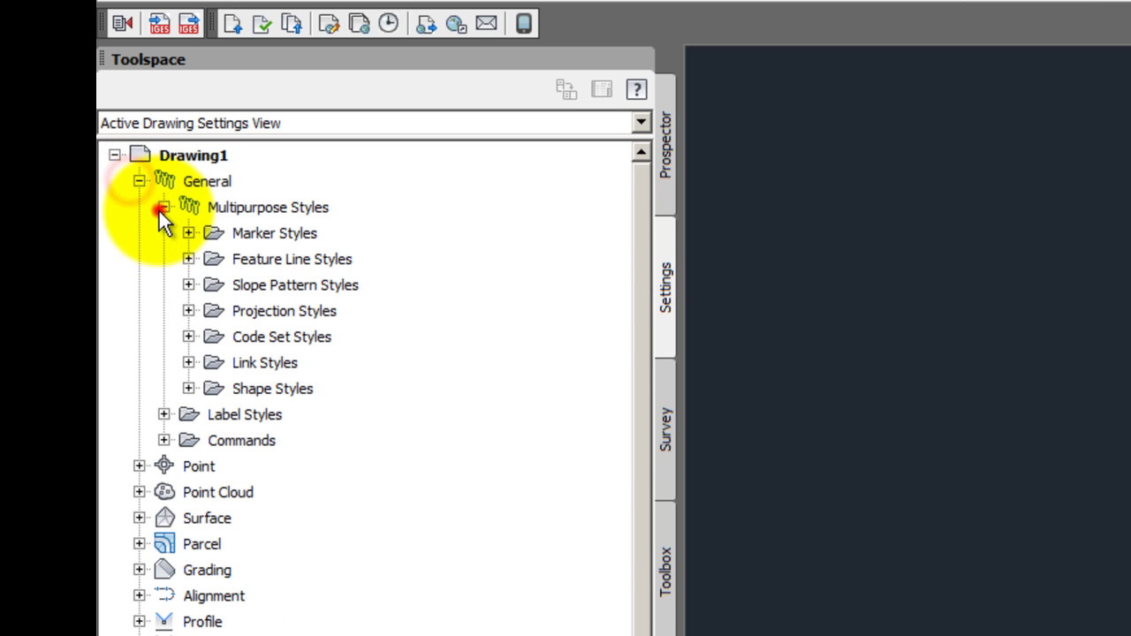
pyautogui.click(189, 234)
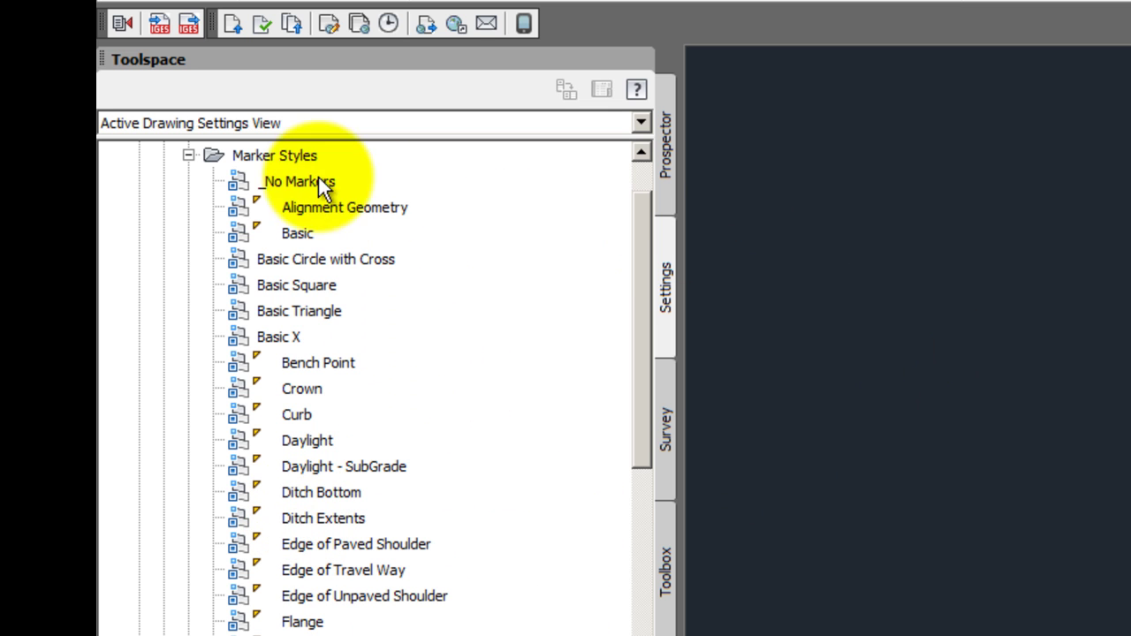
pyautogui.click(189, 156)
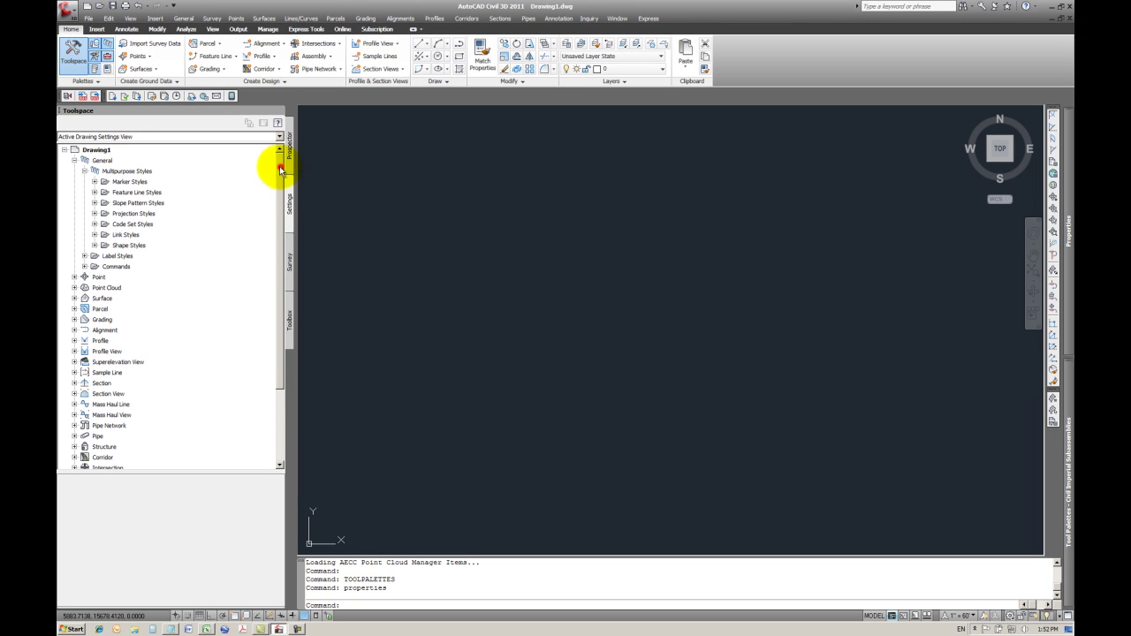
pyautogui.click(75, 160)
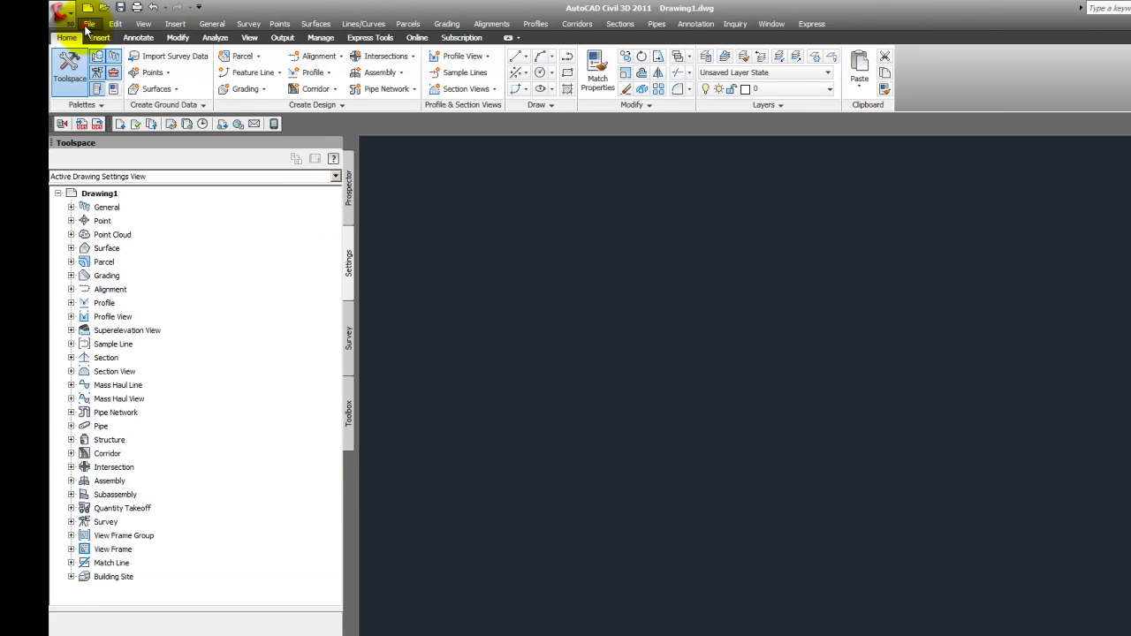
# Step: Import the alignment from Exist Horiz Alg 09-29-2010.xml through LandXML import
pyautogui.click(88, 18)
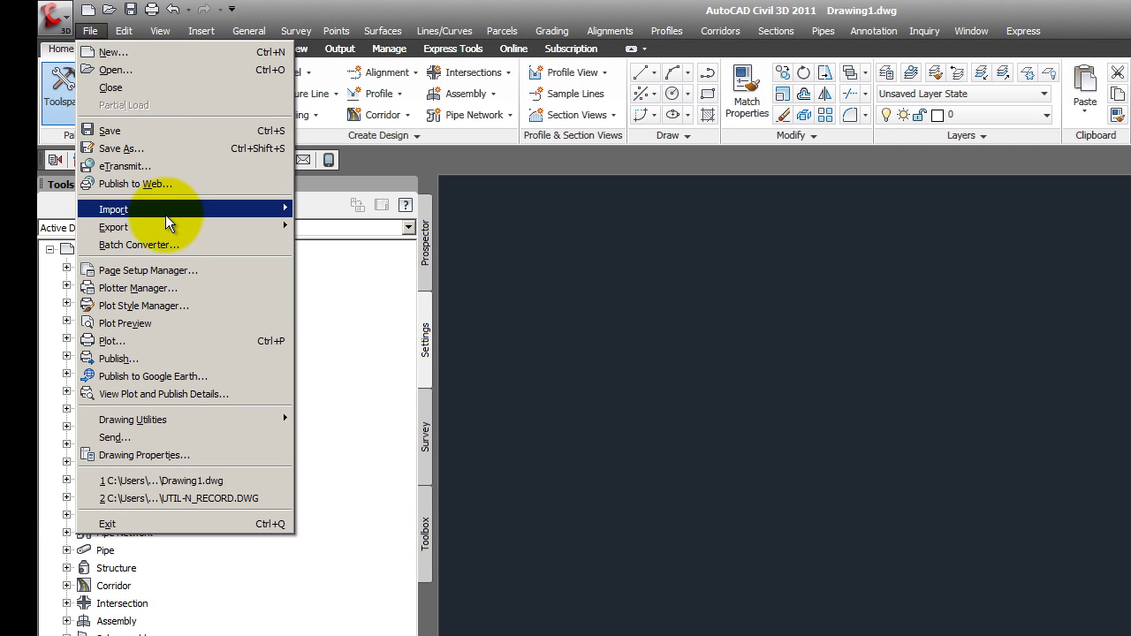
pyautogui.moveTo(163, 220)
pyautogui.click(336, 240)
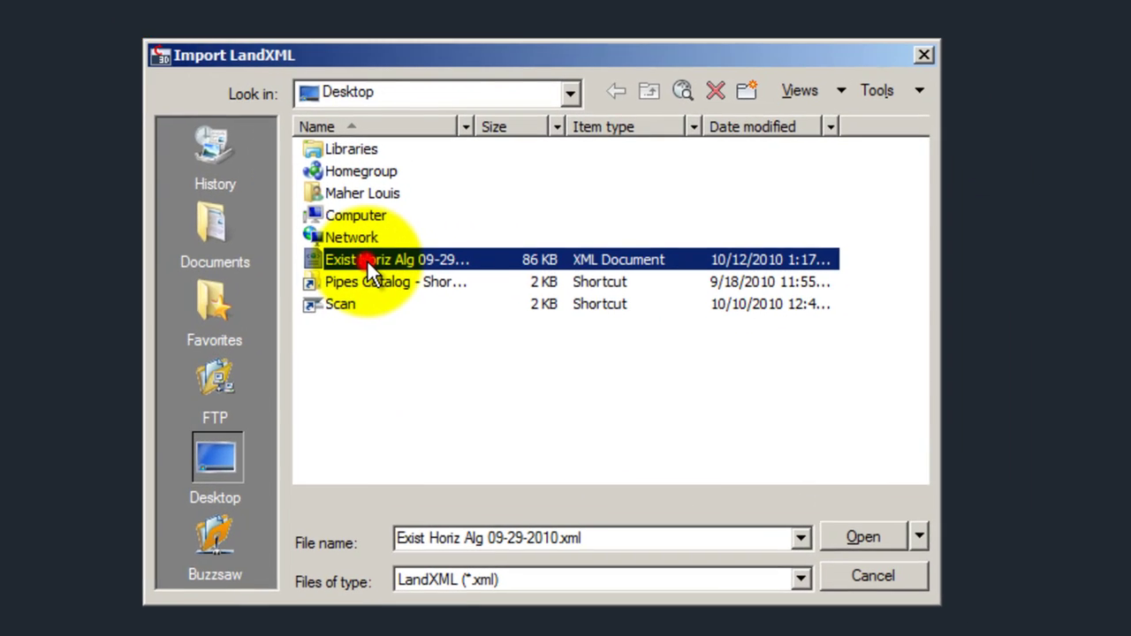
pyautogui.doubleClick(778, 475)
pyautogui.click(547, 520)
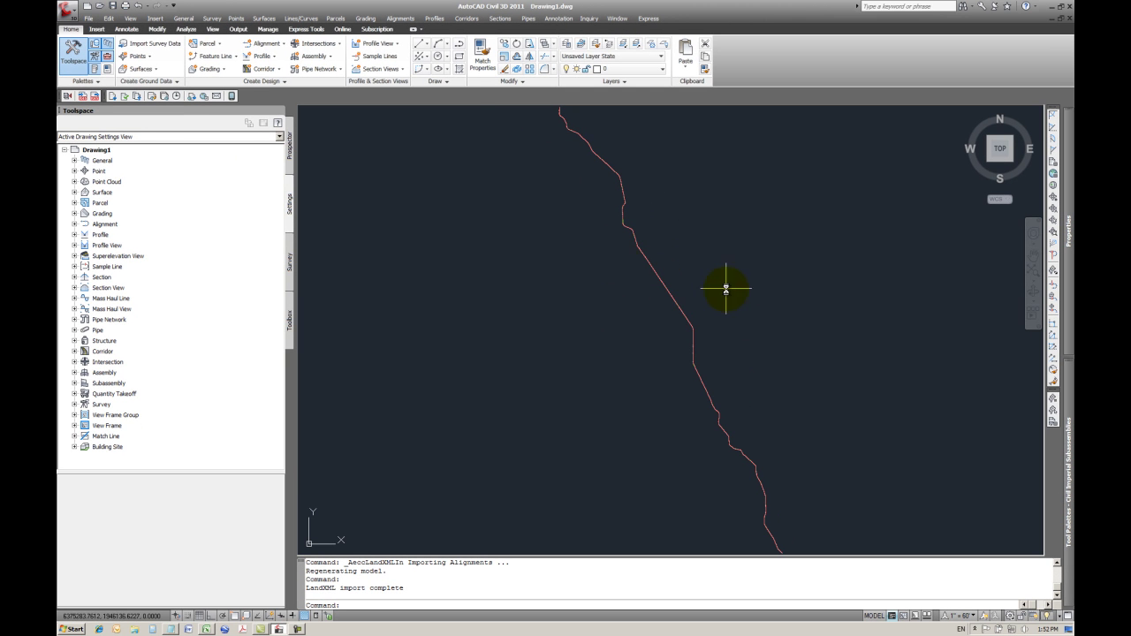
# Step: Zoom in on the alignment and set the annotation scale to 1" = 20'
pyautogui.scroll(6, 726, 288)
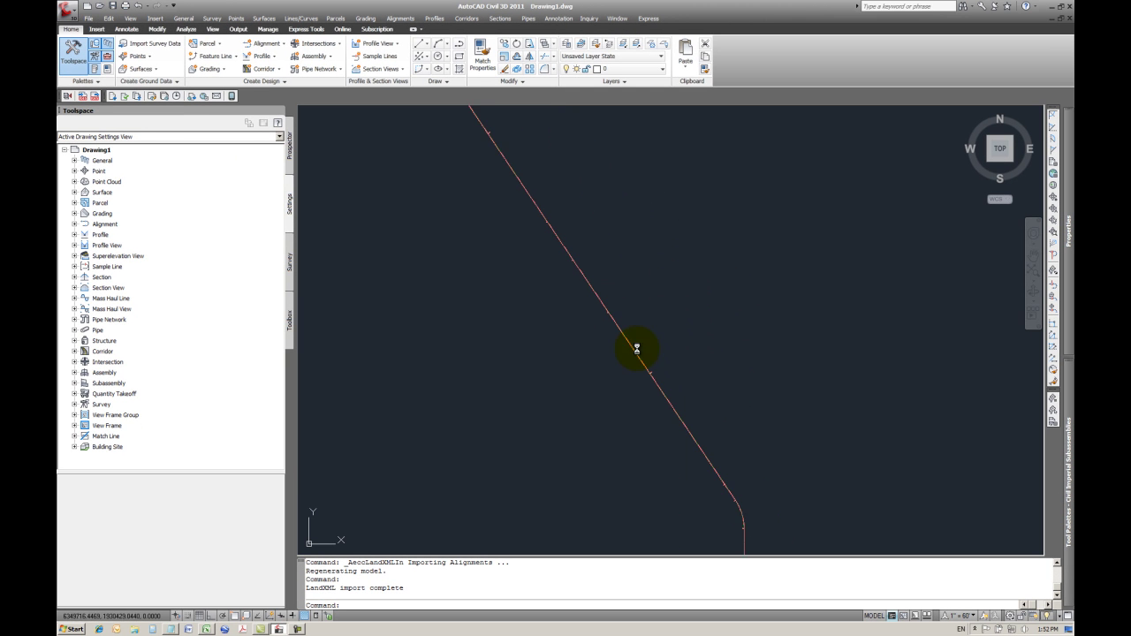
pyautogui.scroll(2, 617, 333)
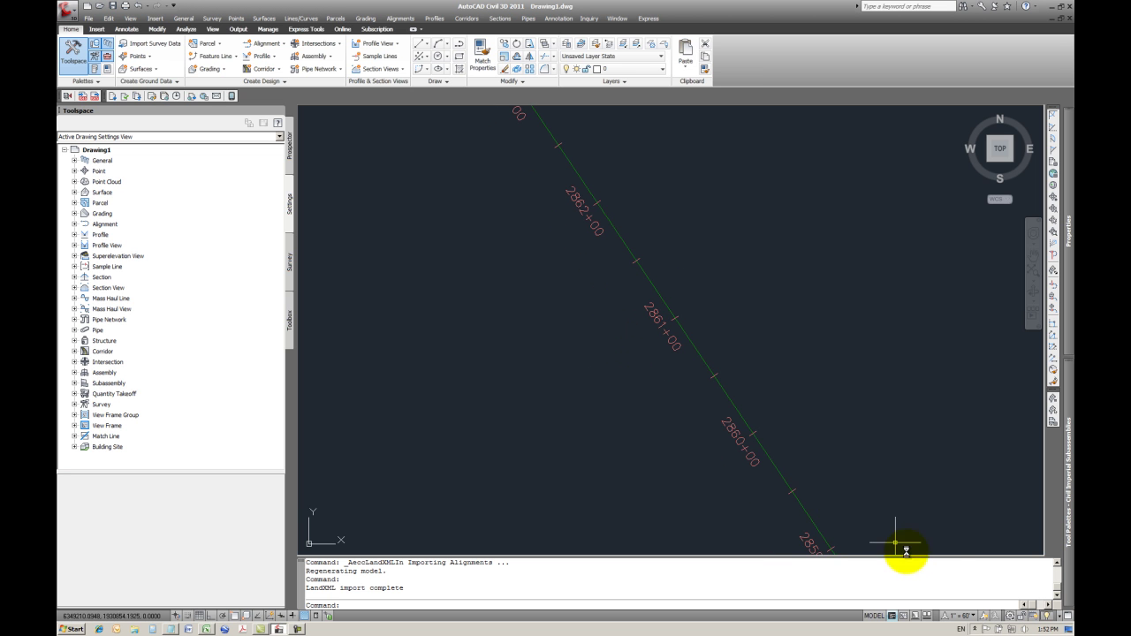
pyautogui.click(967, 616)
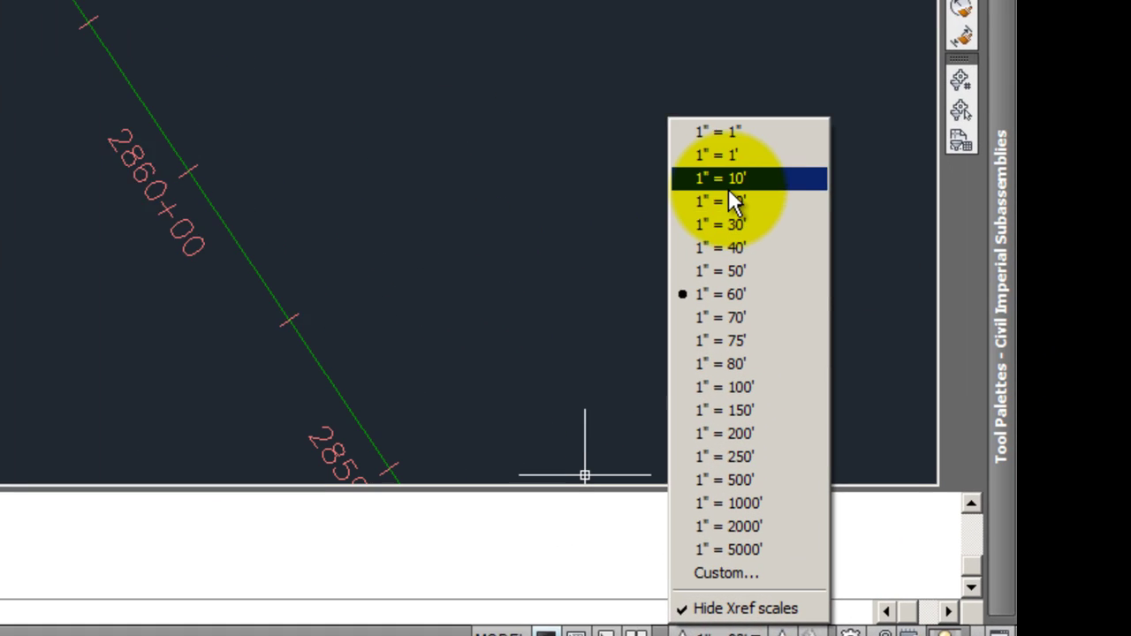
pyautogui.click(965, 443)
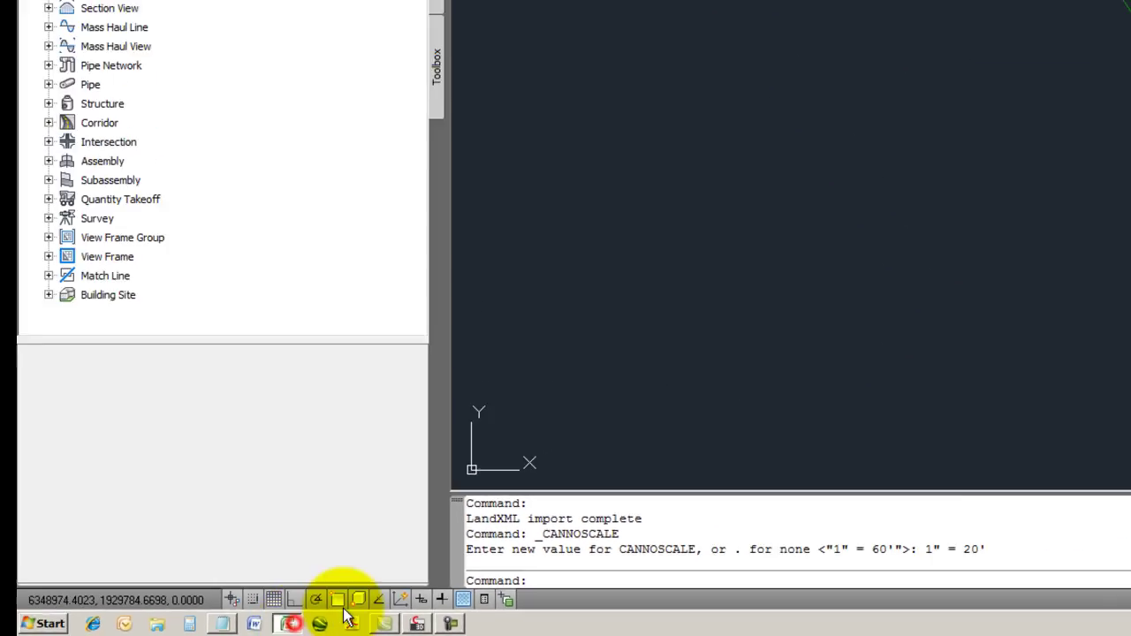
# Step: Bring up the Signal Houses spreadsheet and locate the station and LT/RT offset columns
pyautogui.click(351, 623)
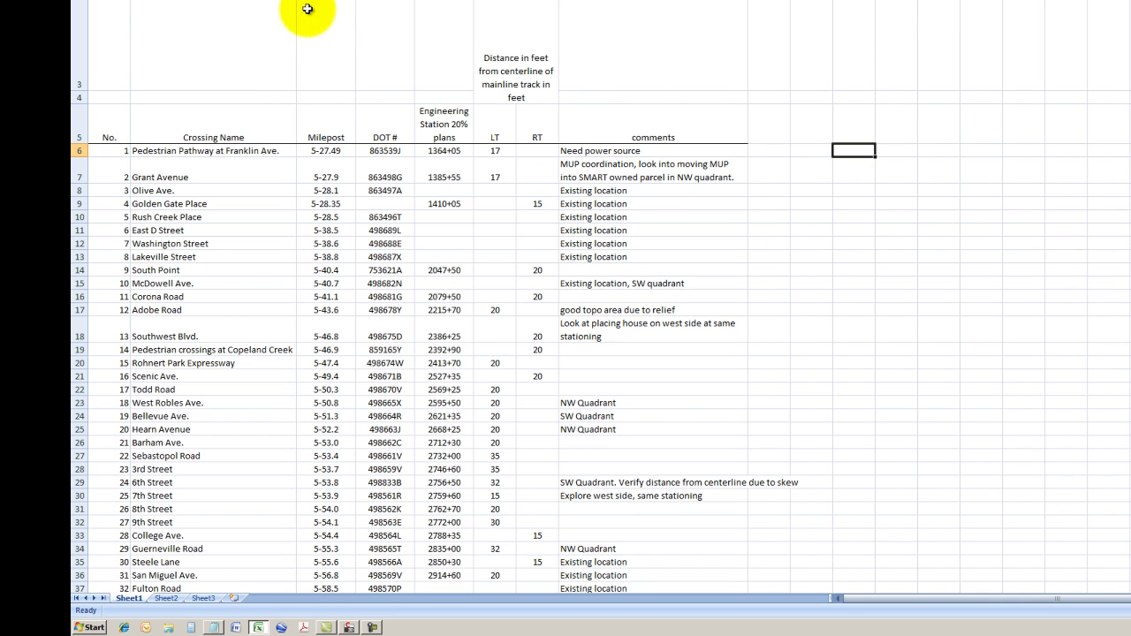
pyautogui.click(740, 210)
pyautogui.scroll(-5, 890, 209)
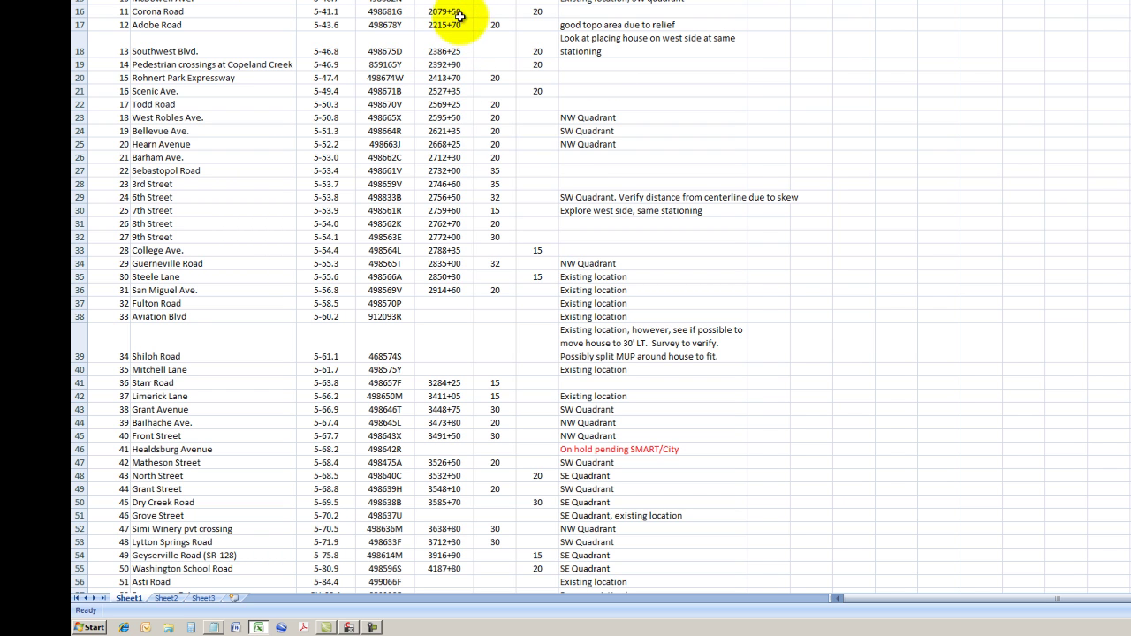
pyautogui.scroll(5, 480, 26)
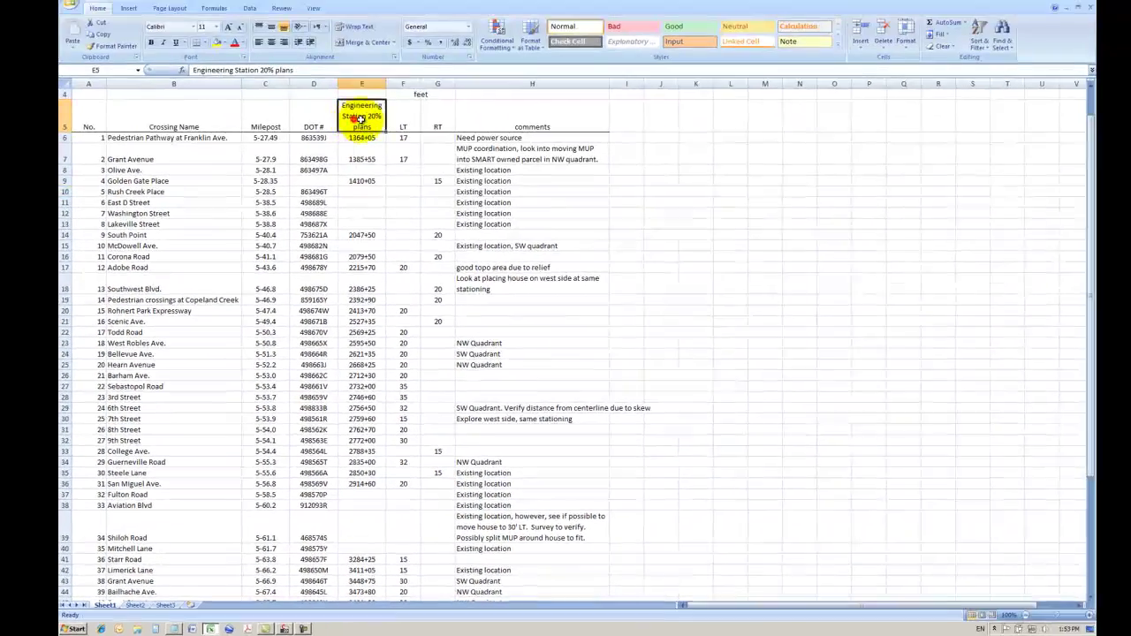
pyautogui.moveTo(462, 117); pyautogui.dragTo(526, 167)
pyautogui.moveTo(420, 160); pyautogui.dragTo(423, 392)
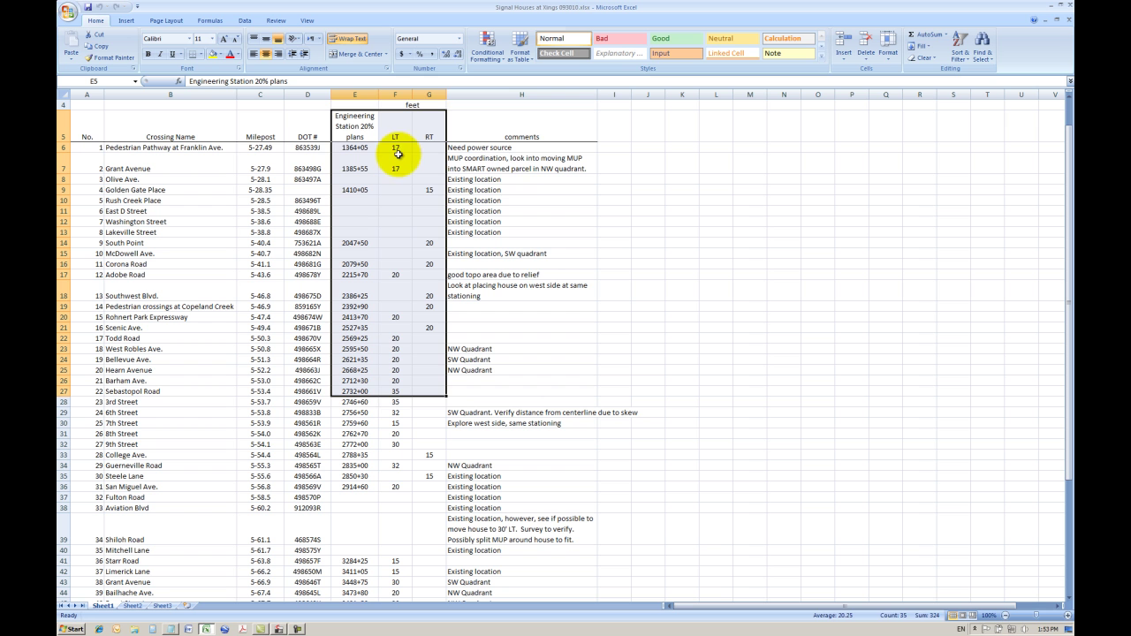
pyautogui.click(520, 200)
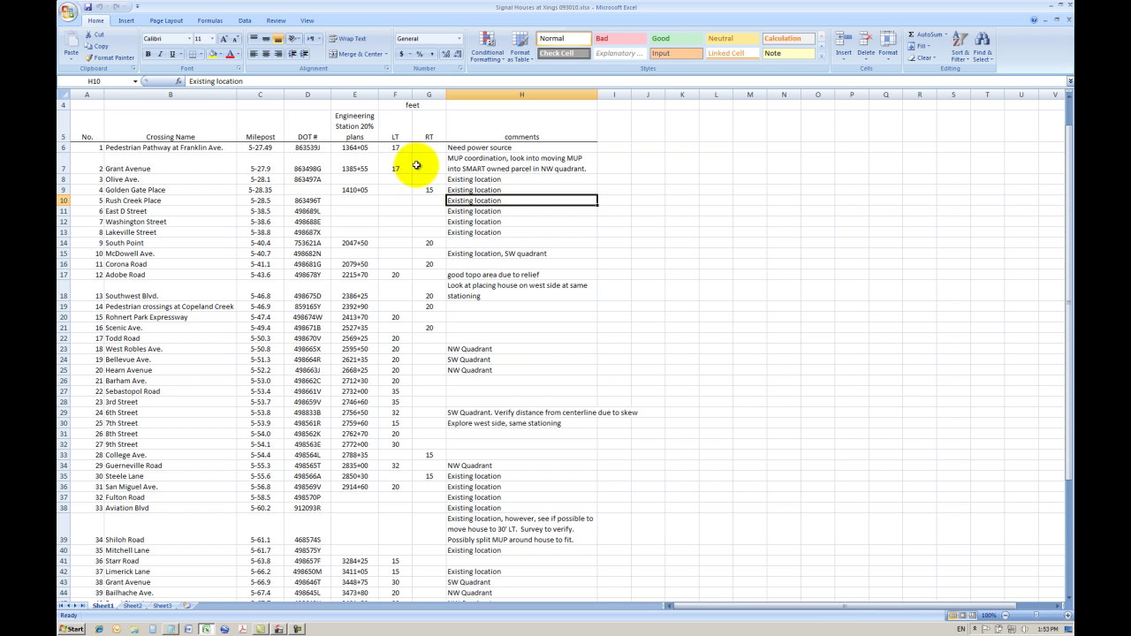
# Step: Select and copy the stations and LT/RT offsets in E6:G58, then bring up Notepad's launch menu
pyautogui.moveTo(355, 148); pyautogui.dragTo(418, 381)
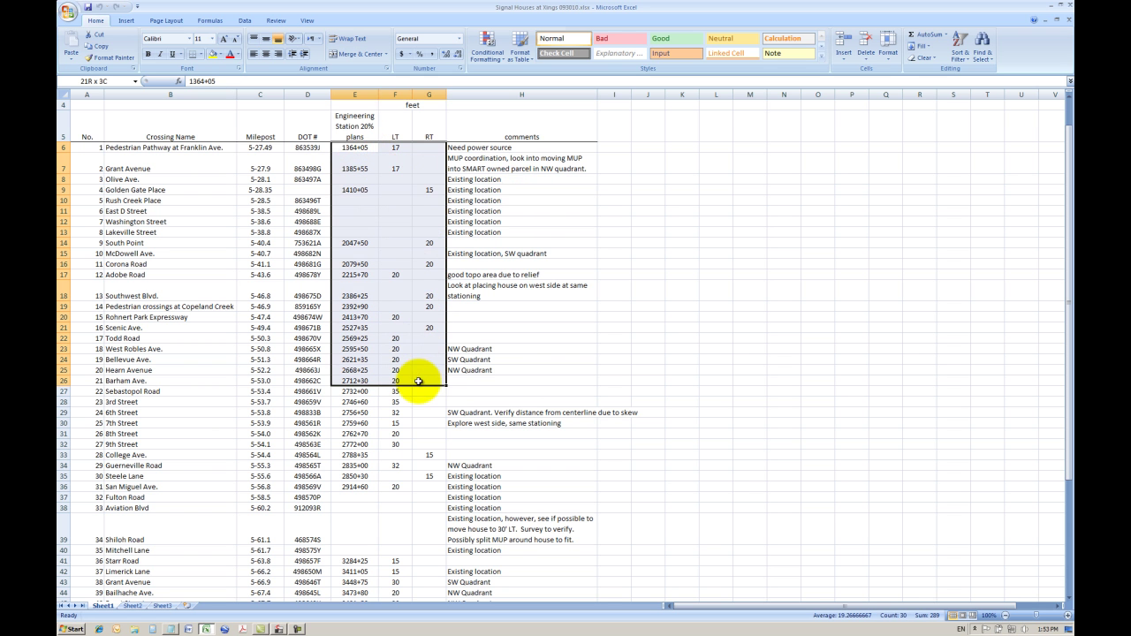
pyautogui.scroll(-6, 430, 321)
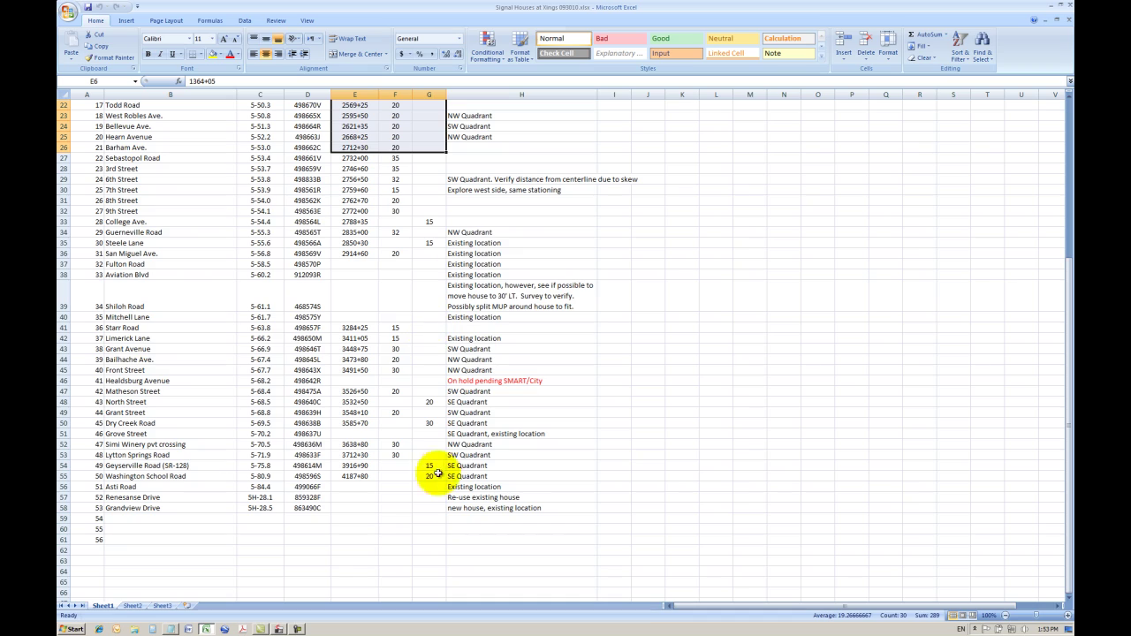
pyautogui.keyDown('shift'); pyautogui.click(429, 508); pyautogui.keyUp('shift')
pyautogui.rightClick(425, 434)
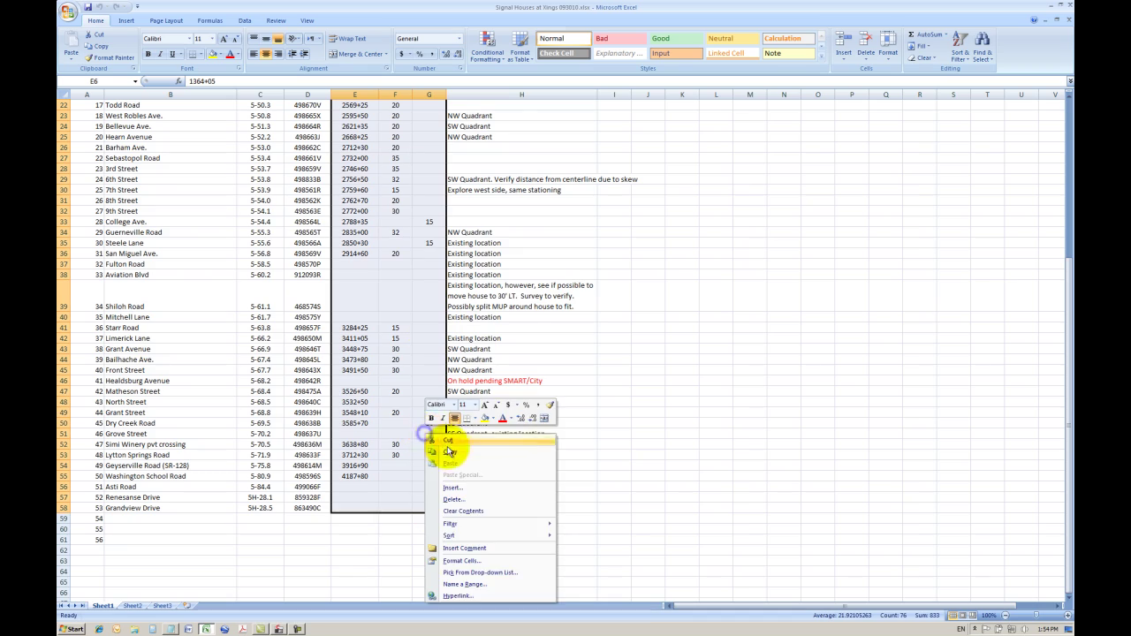
pyautogui.click(448, 441)
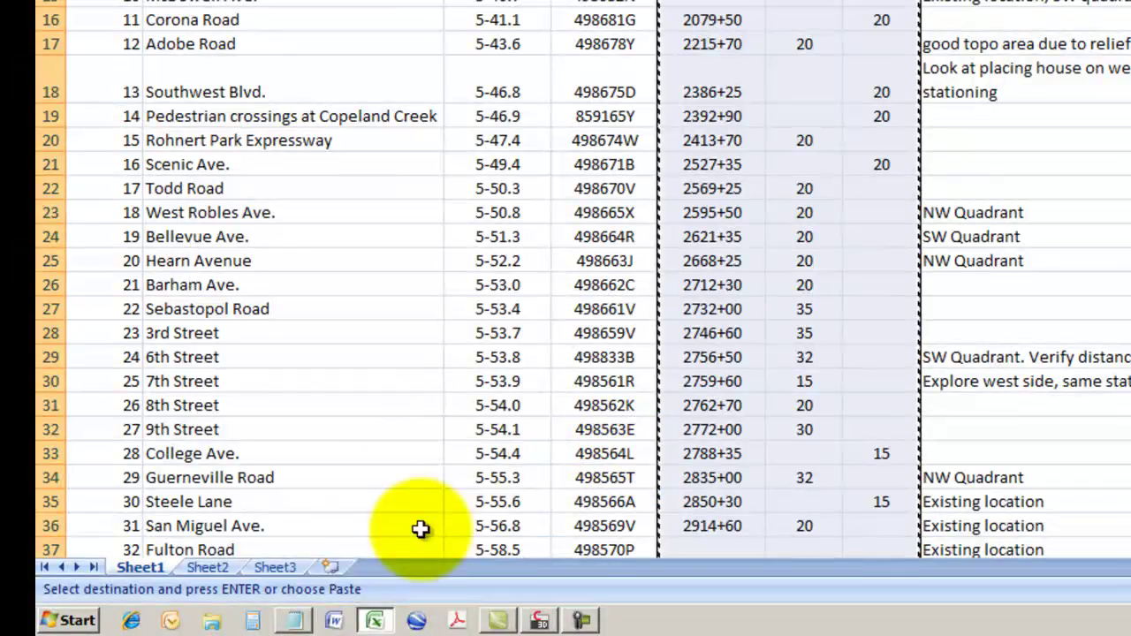
pyautogui.rightClick(296, 619)
# Step: Paste the station and offset values into a new Notepad document and inspect the tab gaps
pyautogui.click(208, 538)
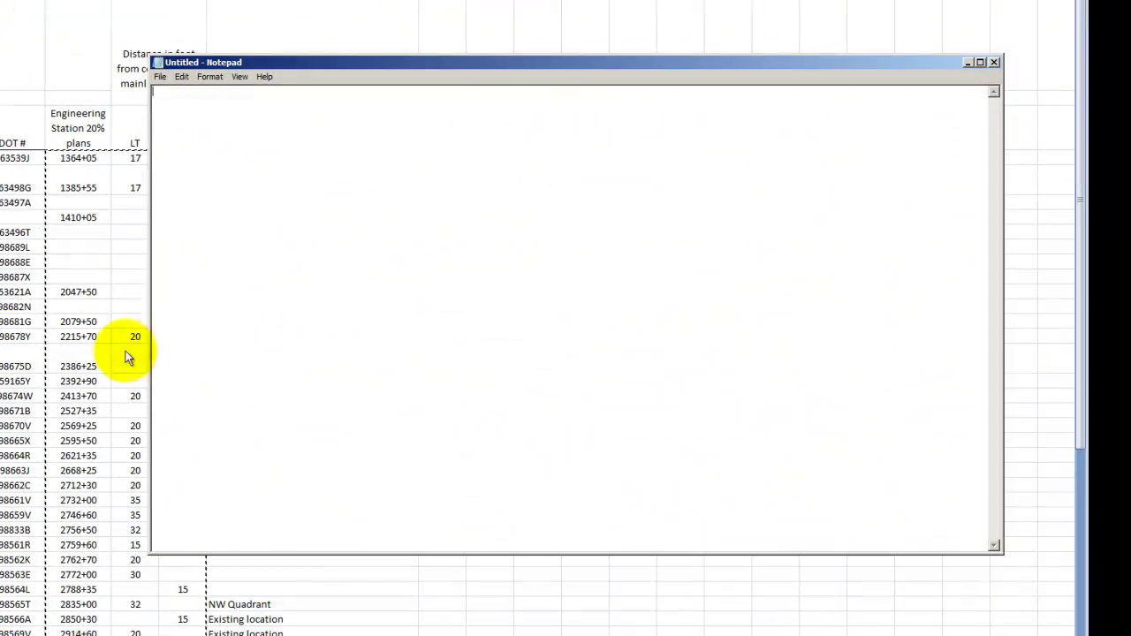
pyautogui.click(245, 220)
pyautogui.hotkey('ctrl', 'v')
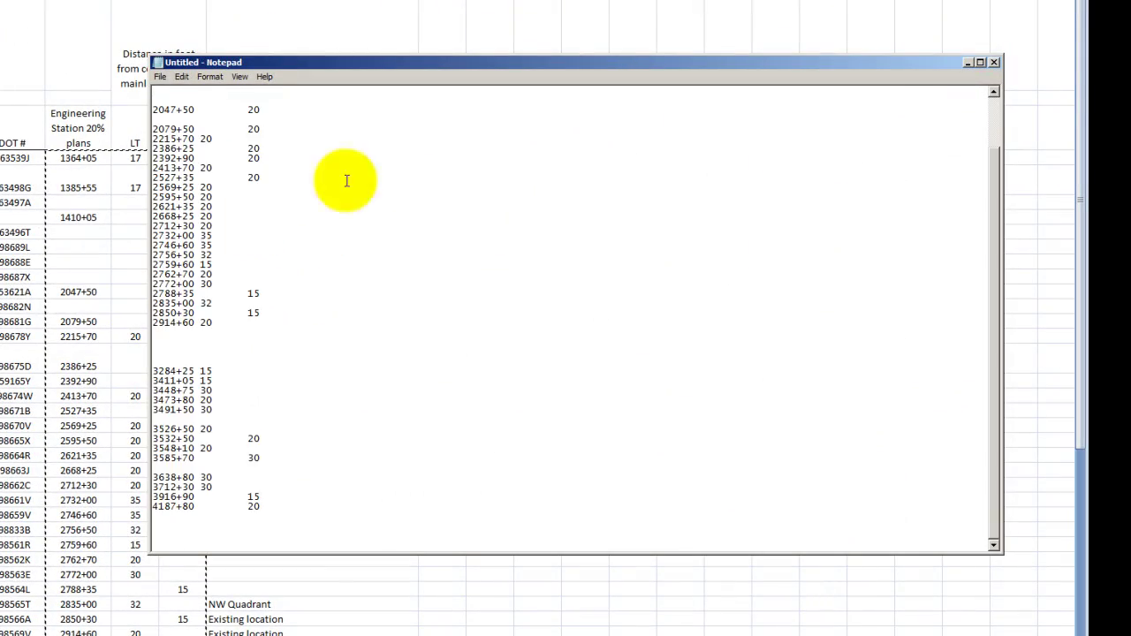
pyautogui.scroll(3, 404, 291)
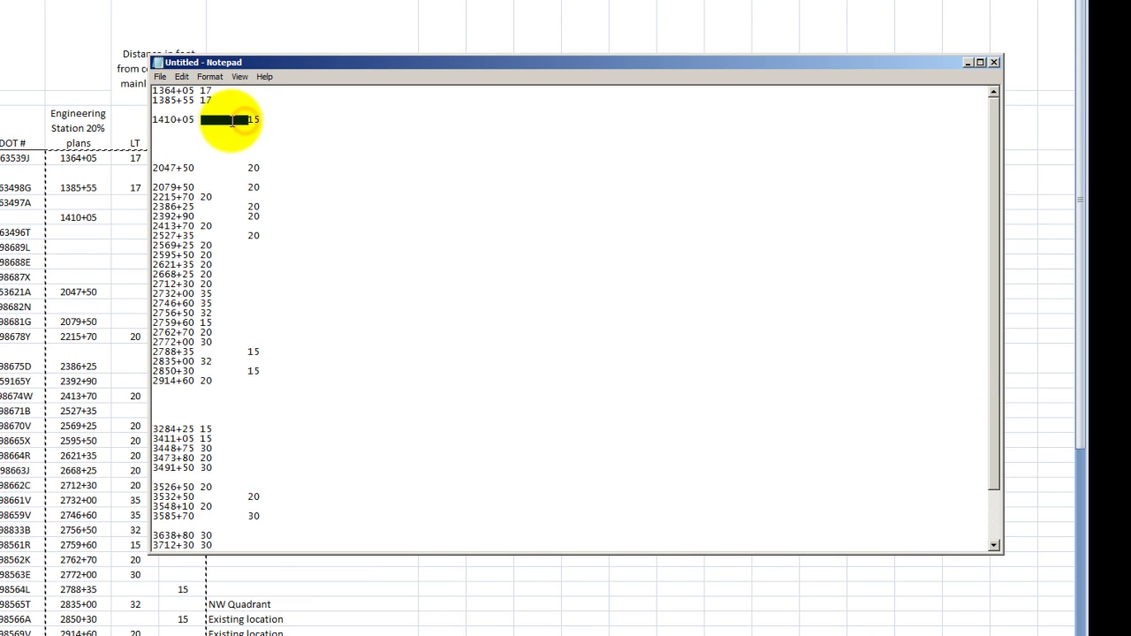
pyautogui.moveTo(239, 168); pyautogui.dragTo(220, 168)
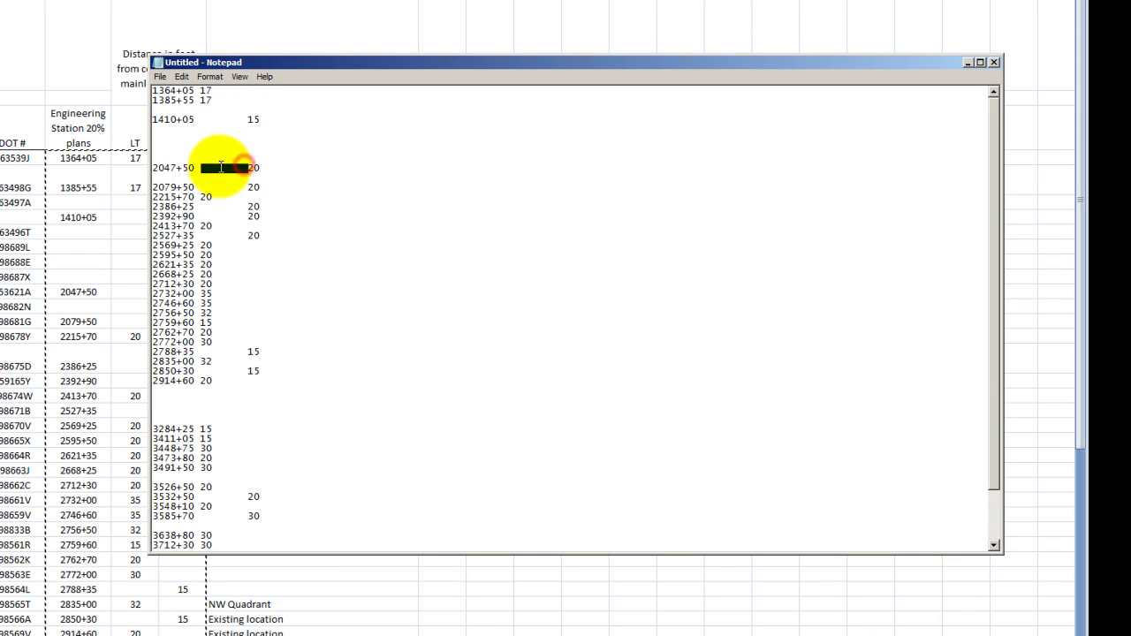
pyautogui.click(242, 195)
pyautogui.moveTo(248, 207)
pyautogui.mouseDown()
pyautogui.moveTo(202, 207)
pyautogui.moveTo(248, 206)
pyautogui.mouseUp()
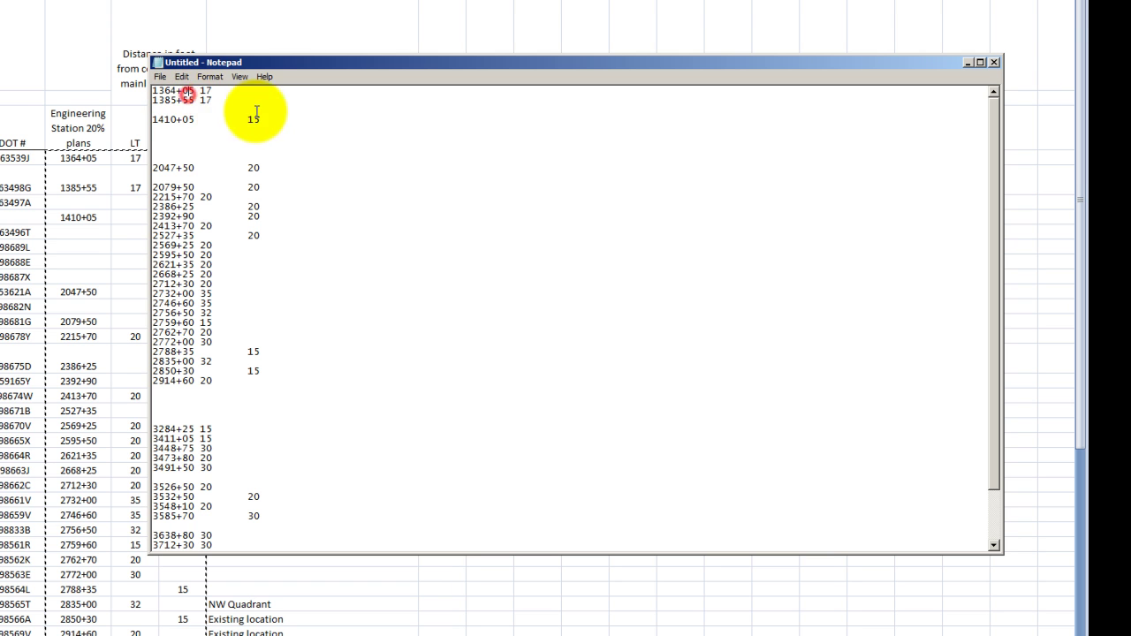
# Step: Remove every '+' from the station values with Replace All
pyautogui.click(183, 79)
pyautogui.click(208, 192)
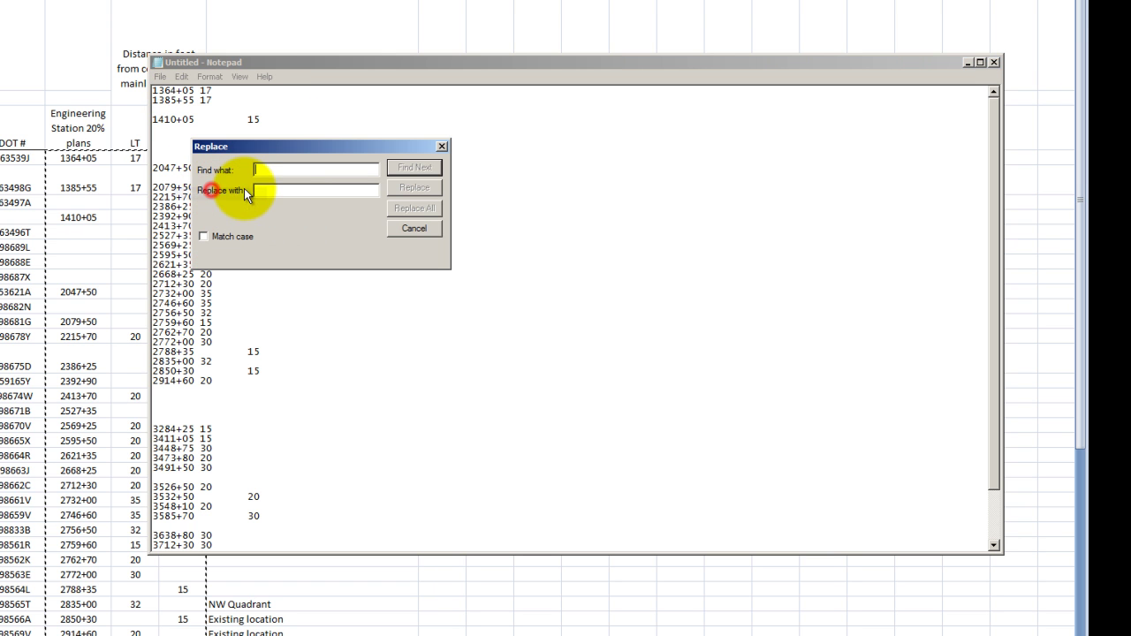
pyautogui.write('+')
pyautogui.click(263, 191)
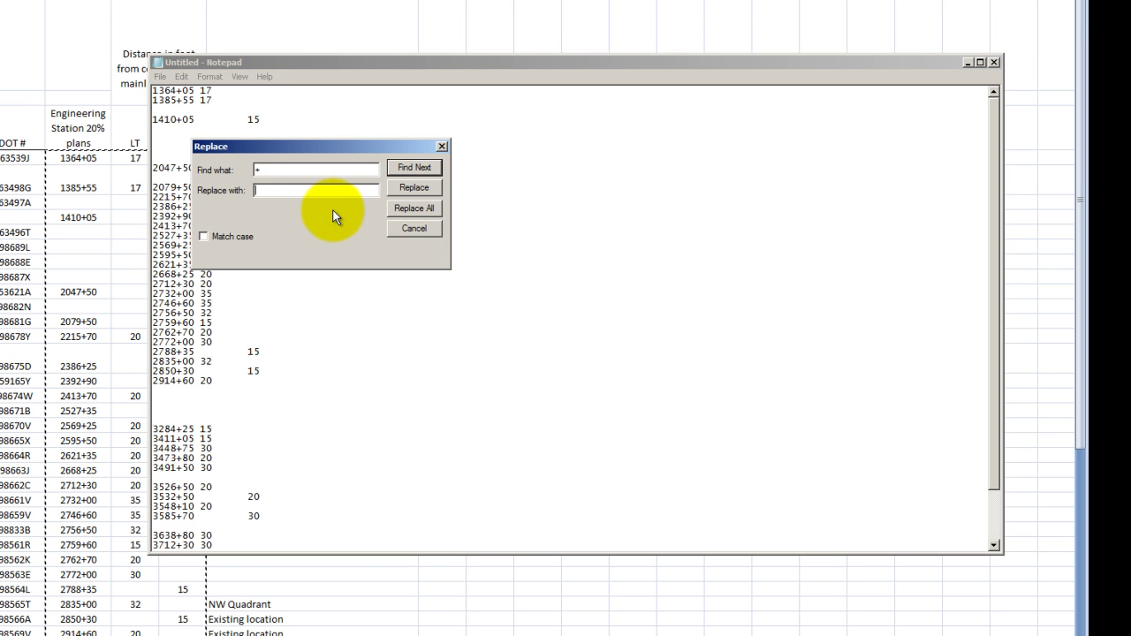
pyautogui.click(406, 214)
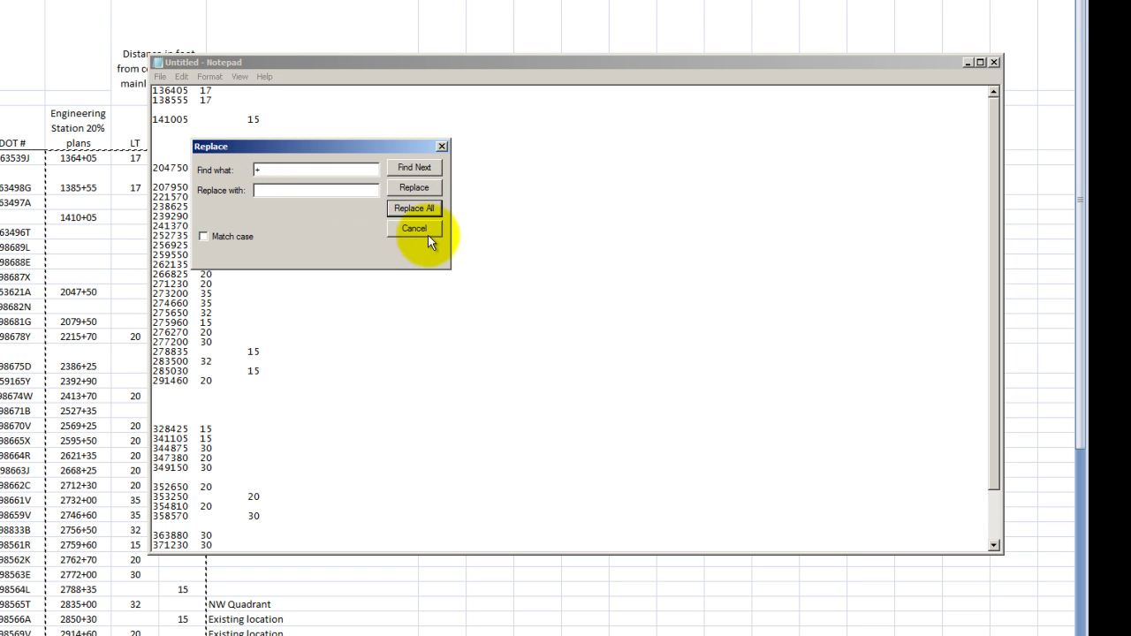
pyautogui.click(414, 229)
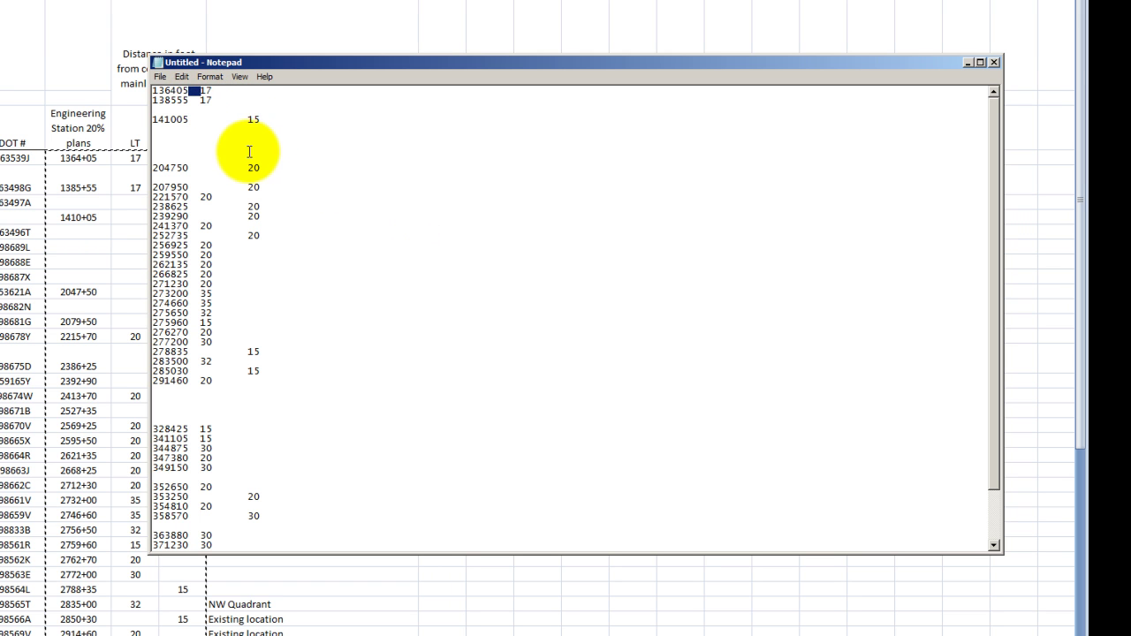
# Step: Replace every tab between stations and offsets with a dash
pyautogui.click(181, 76)
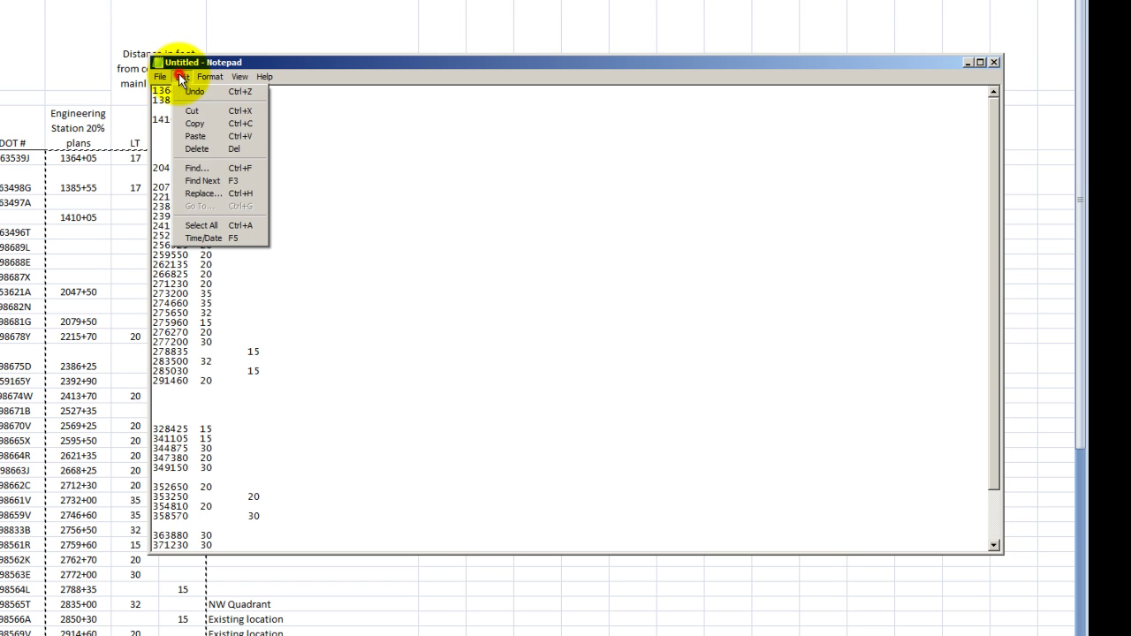
pyautogui.click(227, 193)
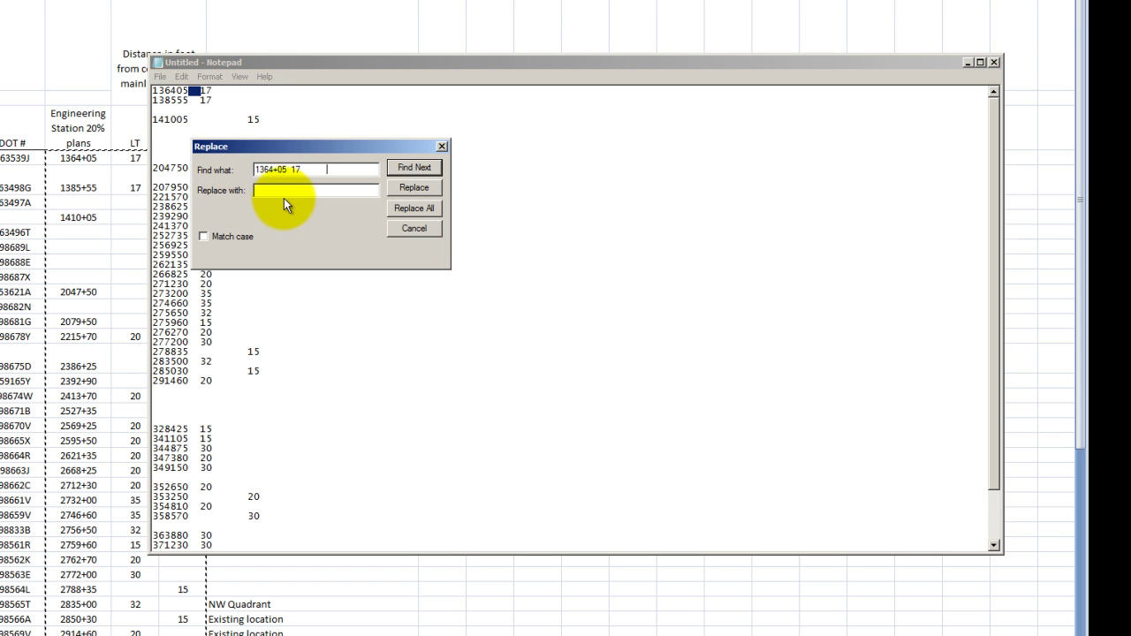
pyautogui.click(413, 228)
pyautogui.click(213, 101)
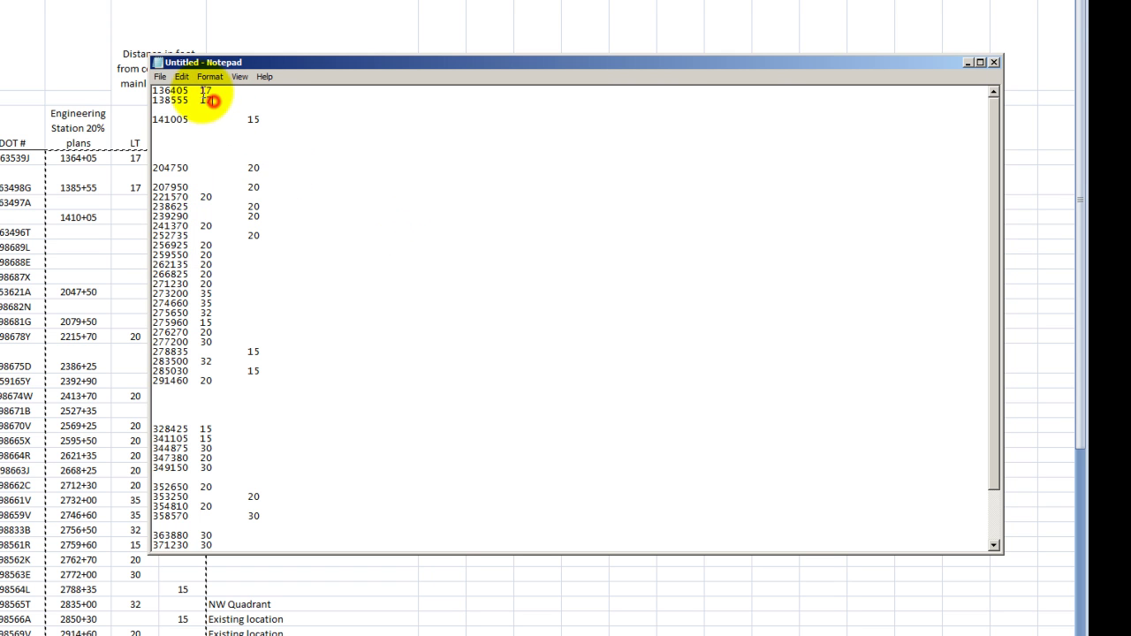
pyautogui.doubleClick(199, 91)
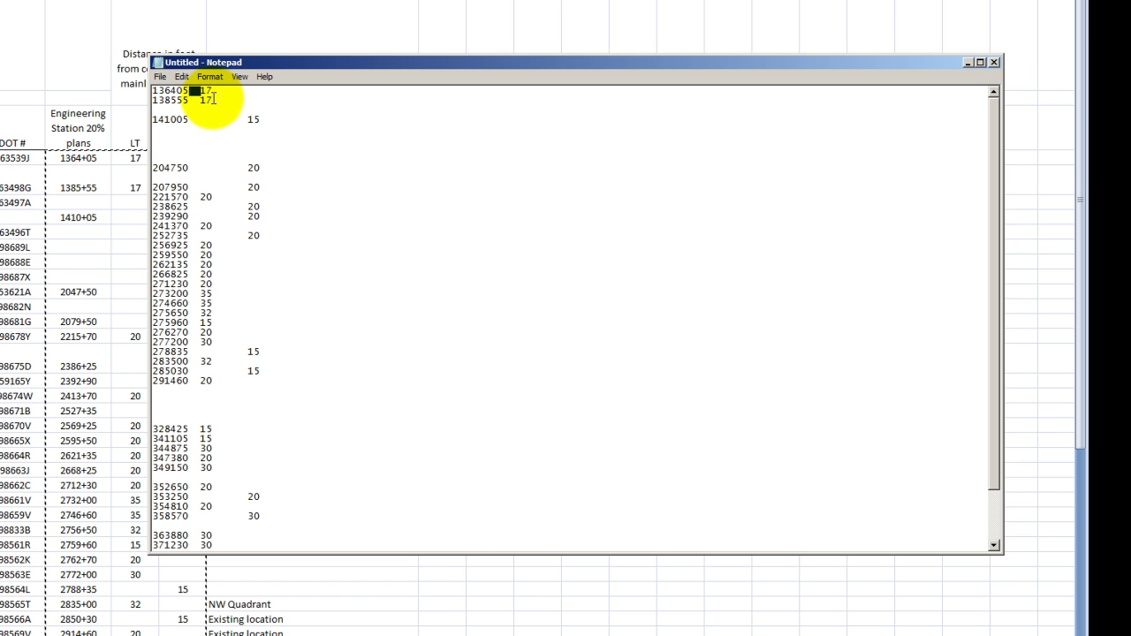
pyautogui.click(181, 76)
pyautogui.click(207, 194)
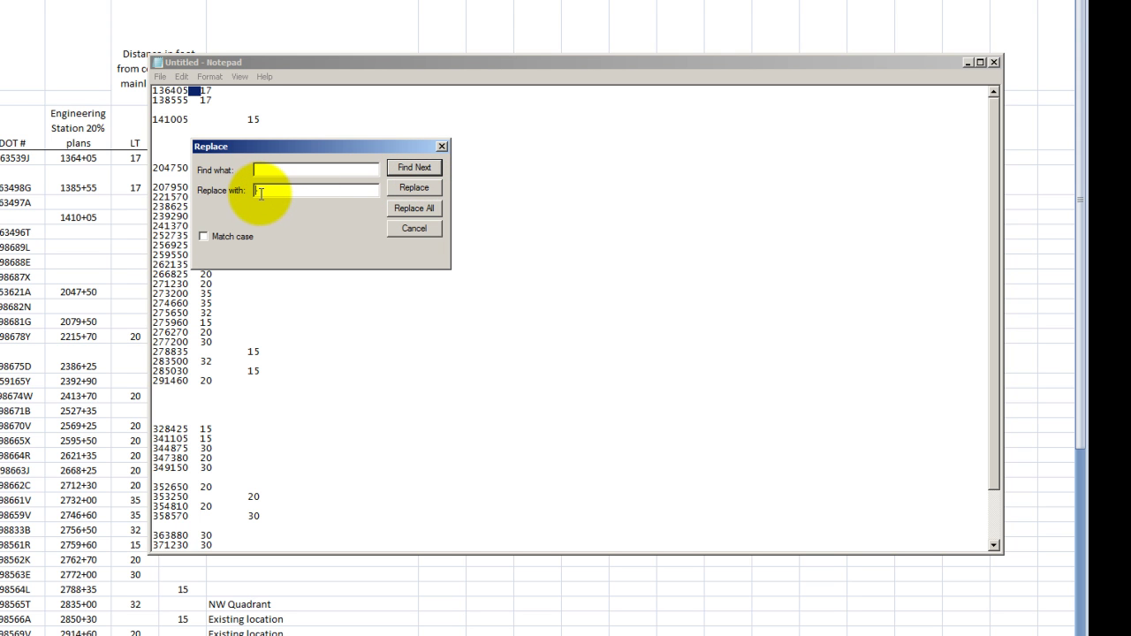
pyautogui.click(413, 209)
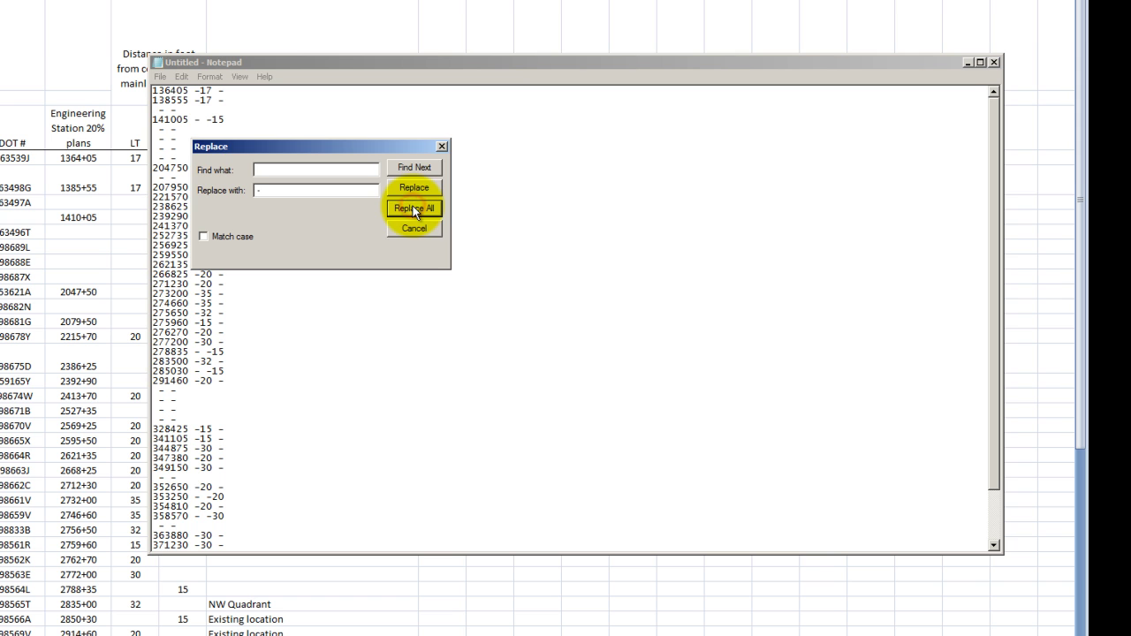
pyautogui.click(406, 232)
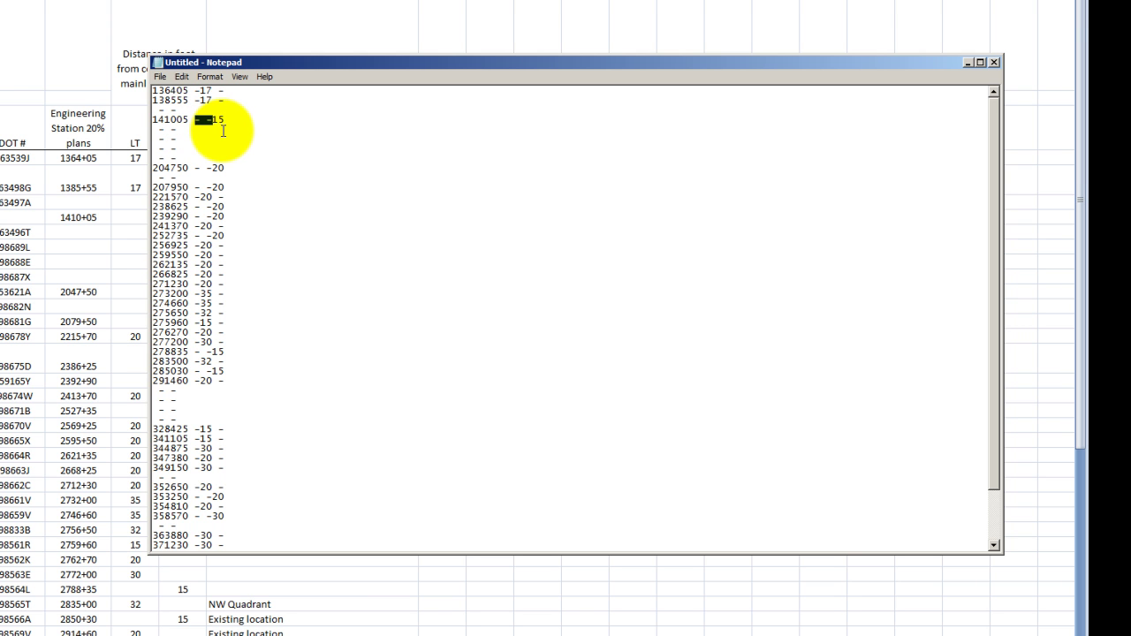
# Step: Set up a replacement of '- -' with an empty replacement text
pyautogui.click(182, 77)
pyautogui.click(209, 190)
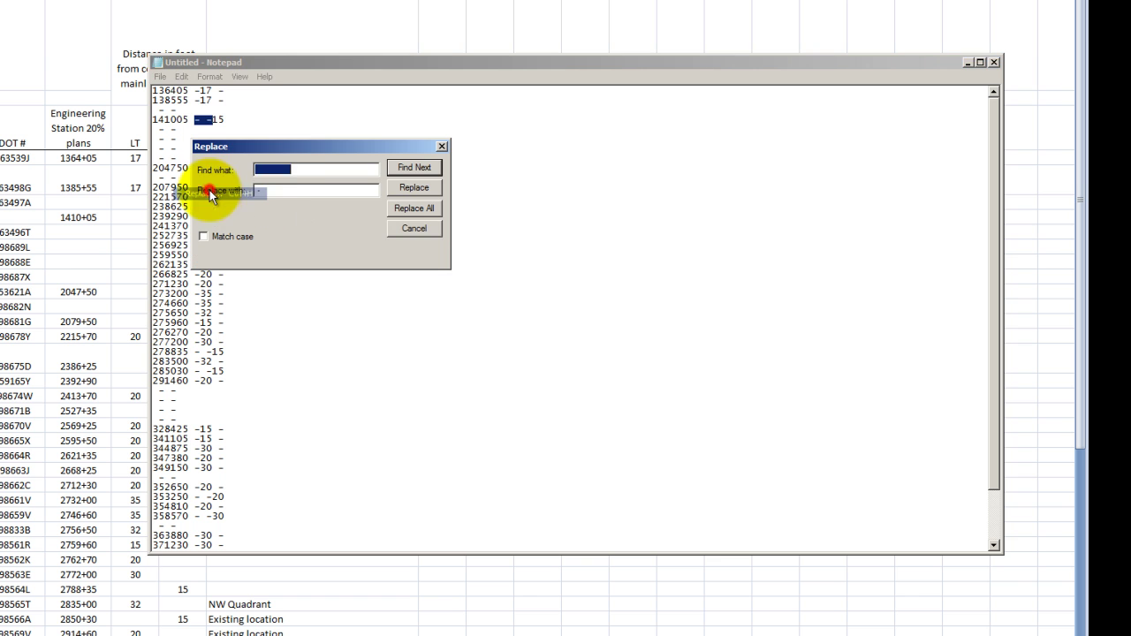
pyautogui.click(271, 190)
pyautogui.press('BackSpace')
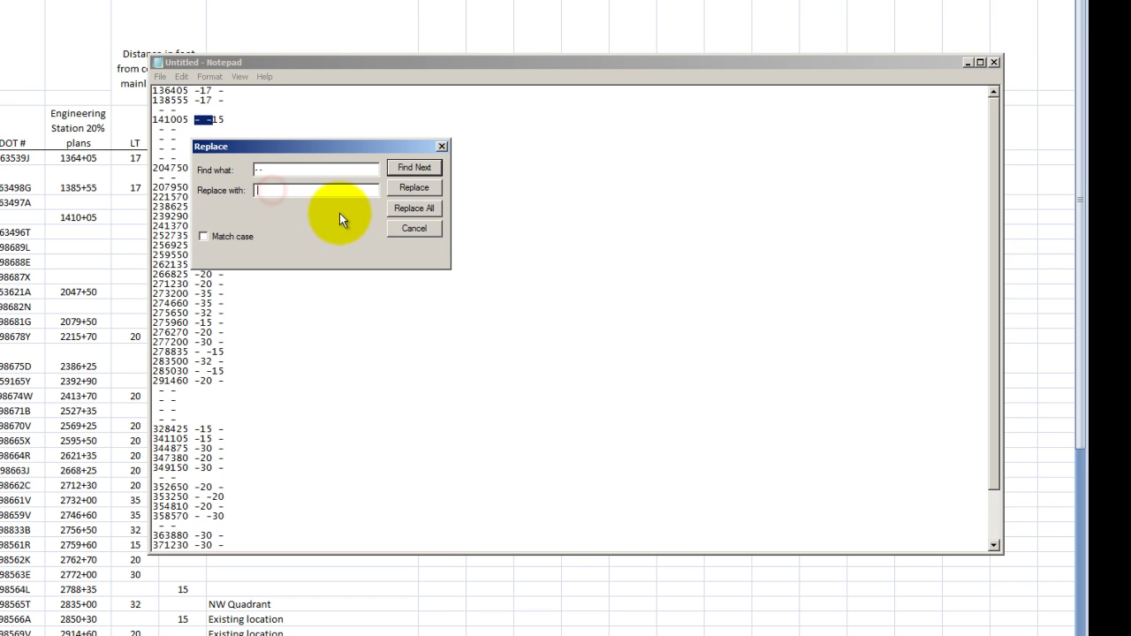
# Step: Delete the trailing dash after 138555 -17 and the stray dash and blank lines after 291460
pyautogui.click(413, 229)
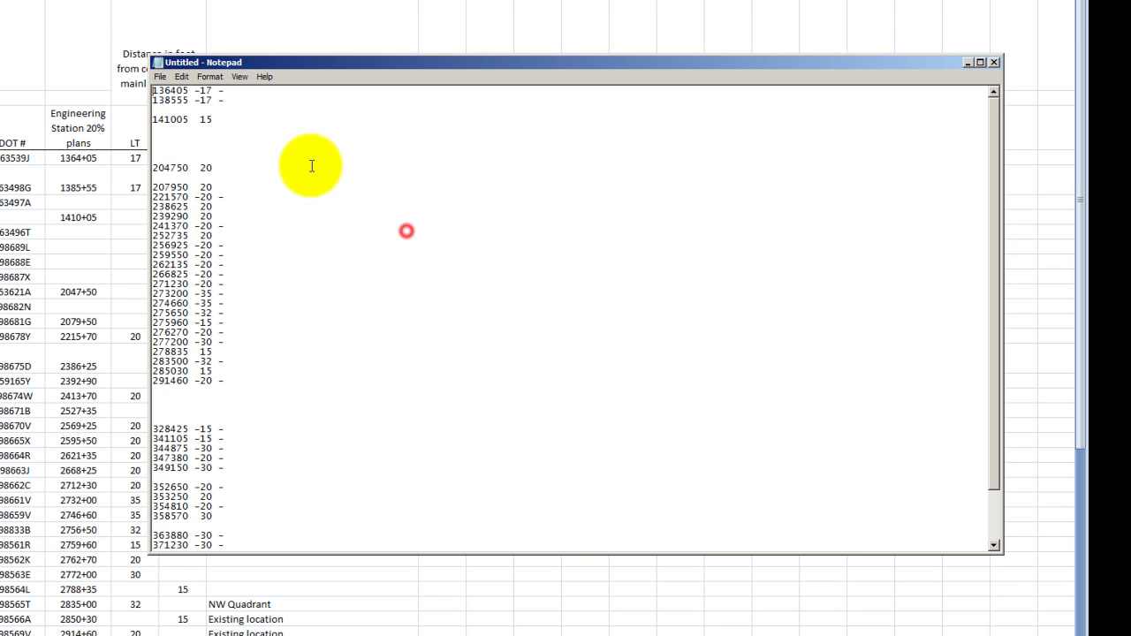
pyautogui.click(281, 128)
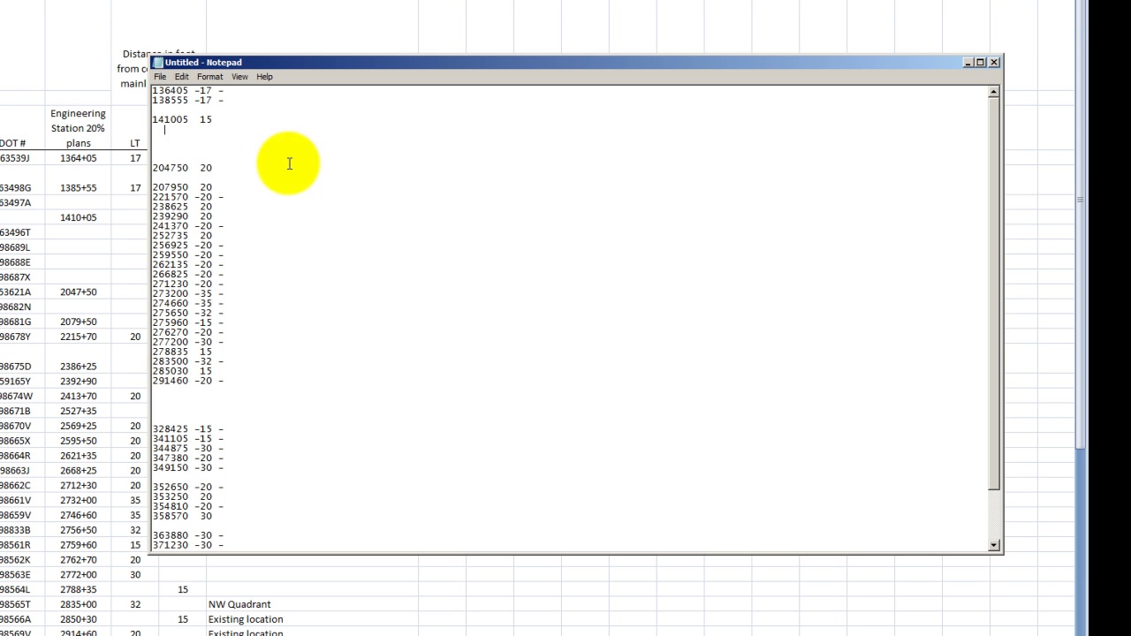
pyautogui.click(223, 100)
pyautogui.moveTo(223, 100); pyautogui.dragTo(236, 106)
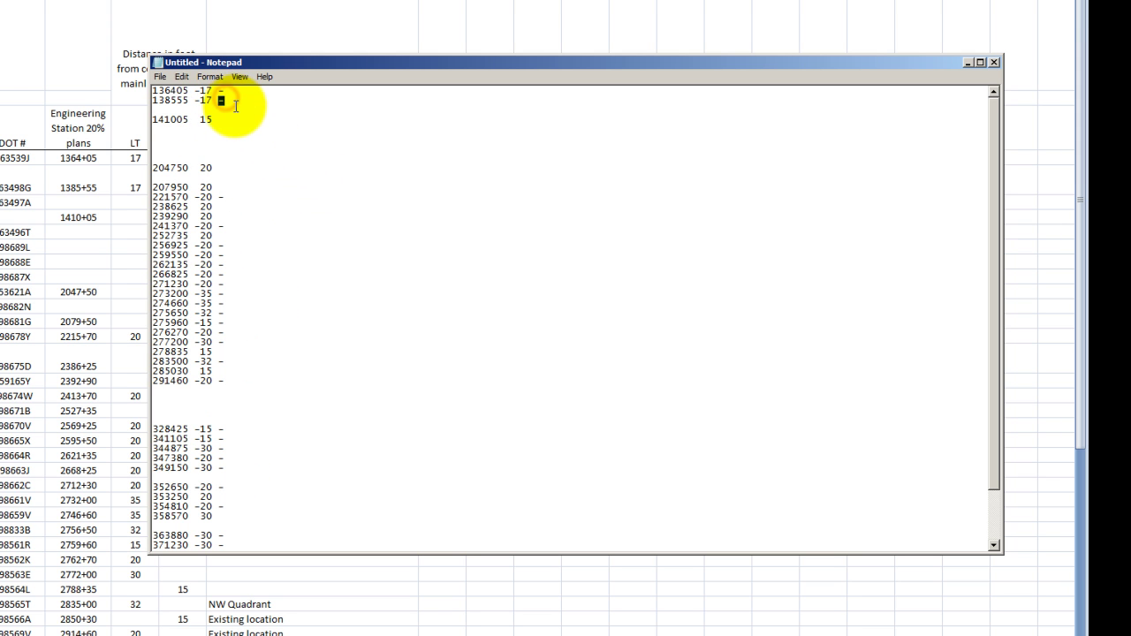
pyautogui.scroll(-2, 318, 137)
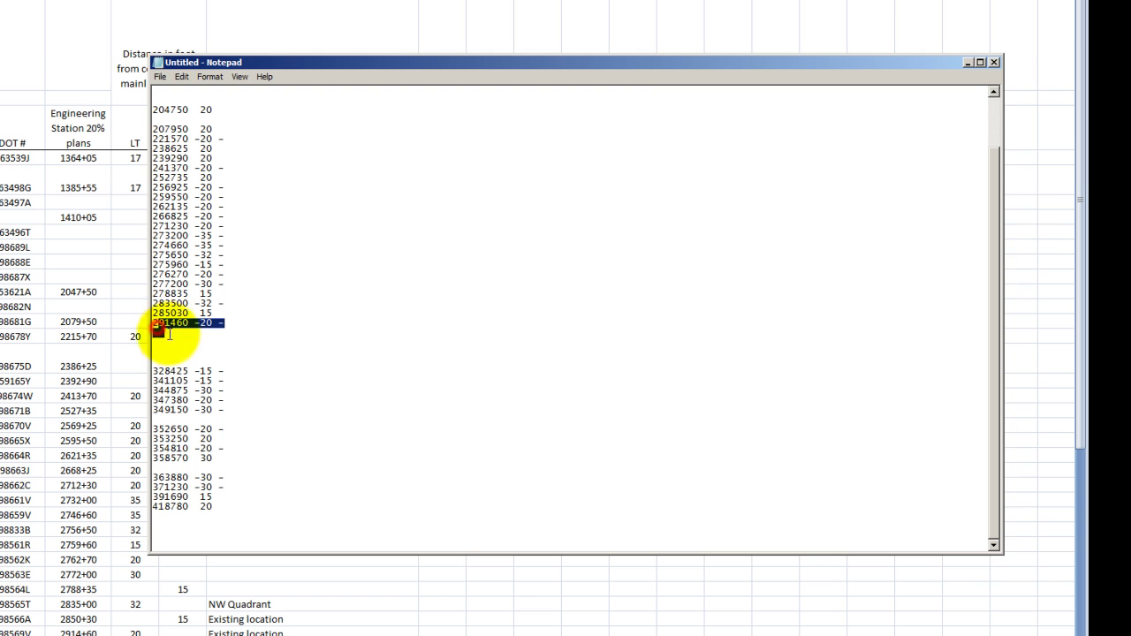
pyautogui.click(217, 324)
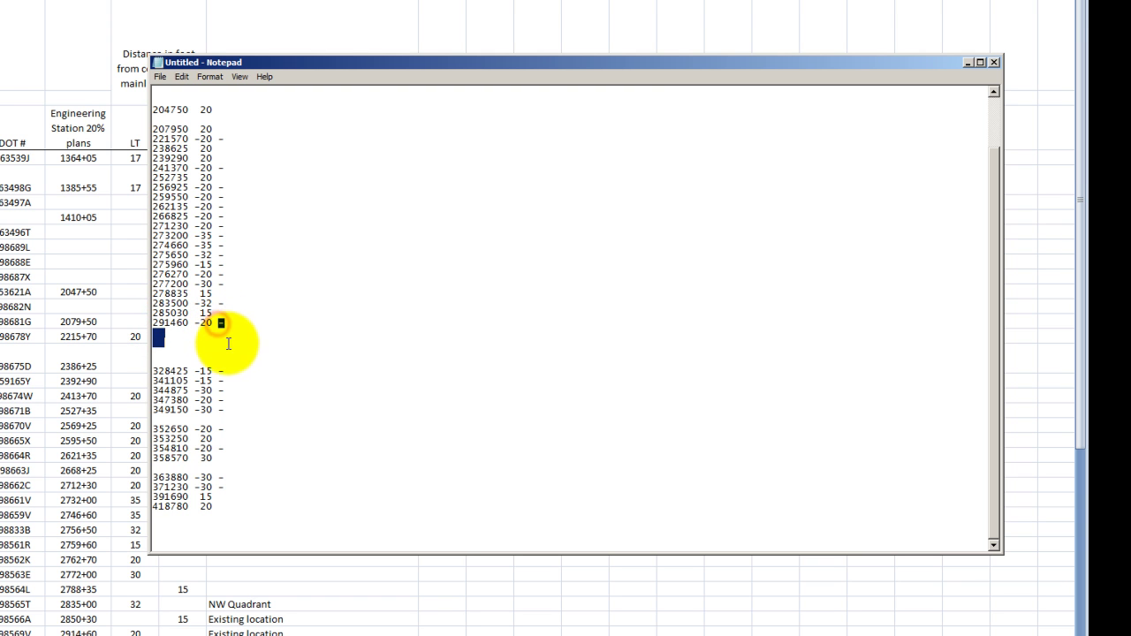
pyautogui.press('Delete')
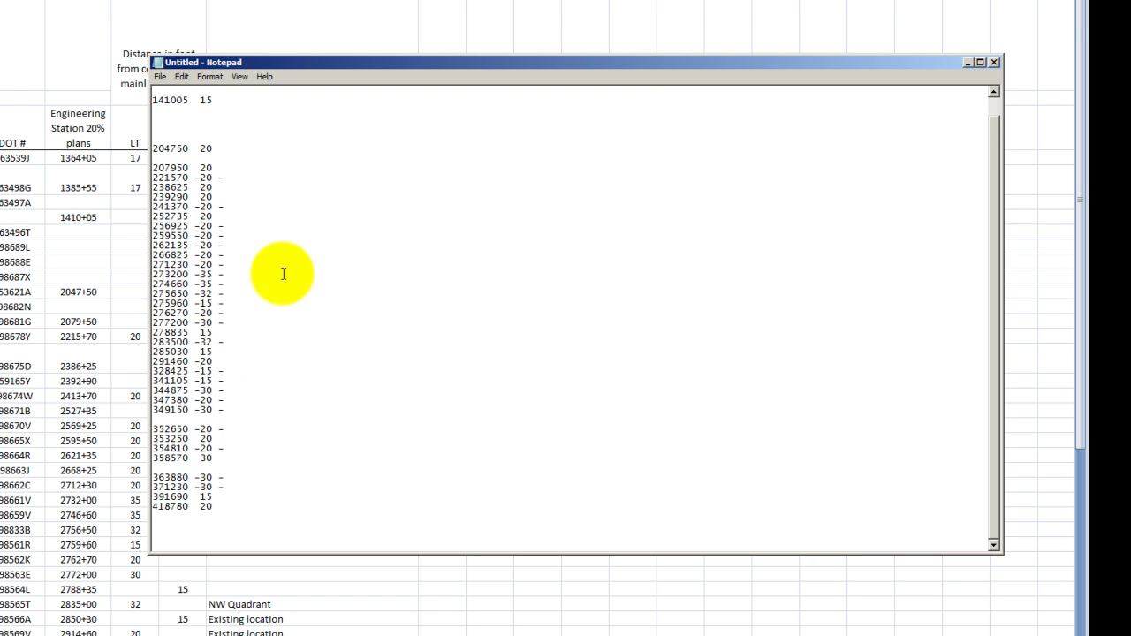
# Step: Remove the remaining blank lines after 141005, 138555, 204750 and 349150
pyautogui.moveTo(218, 107); pyautogui.dragTo(221, 135)
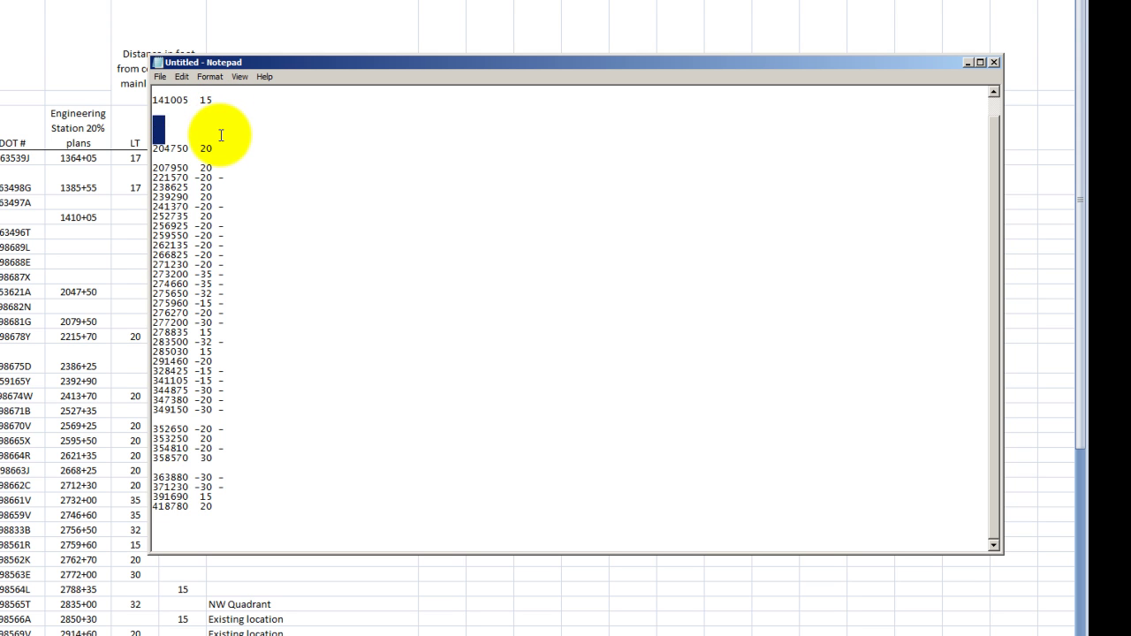
pyautogui.press('Delete')
pyautogui.press('Delete')
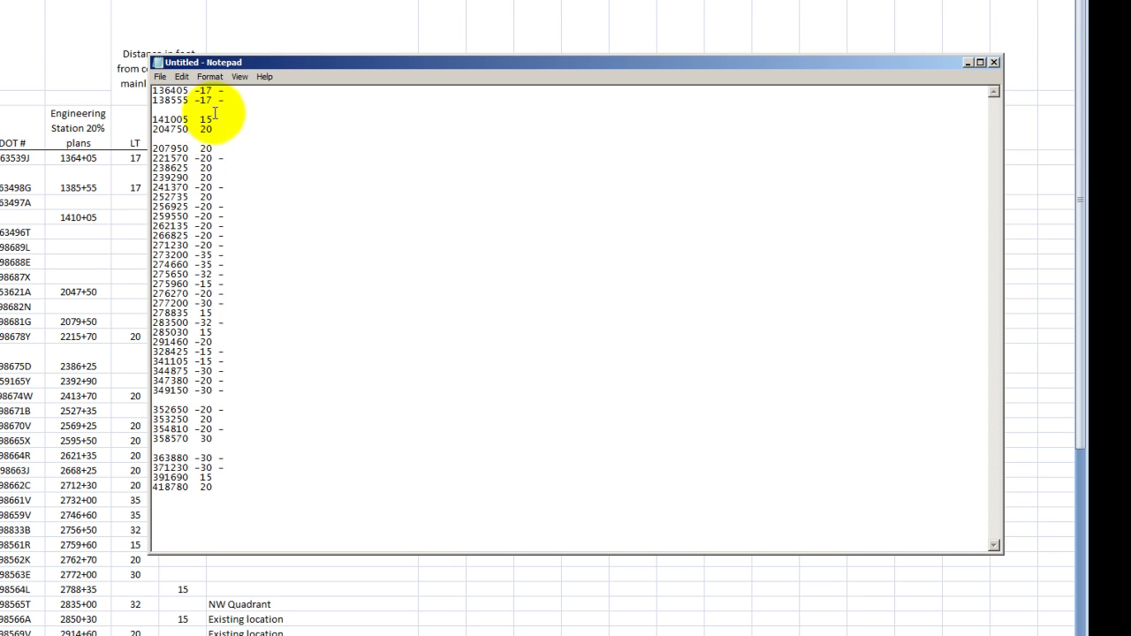
pyautogui.press('BackSpace')
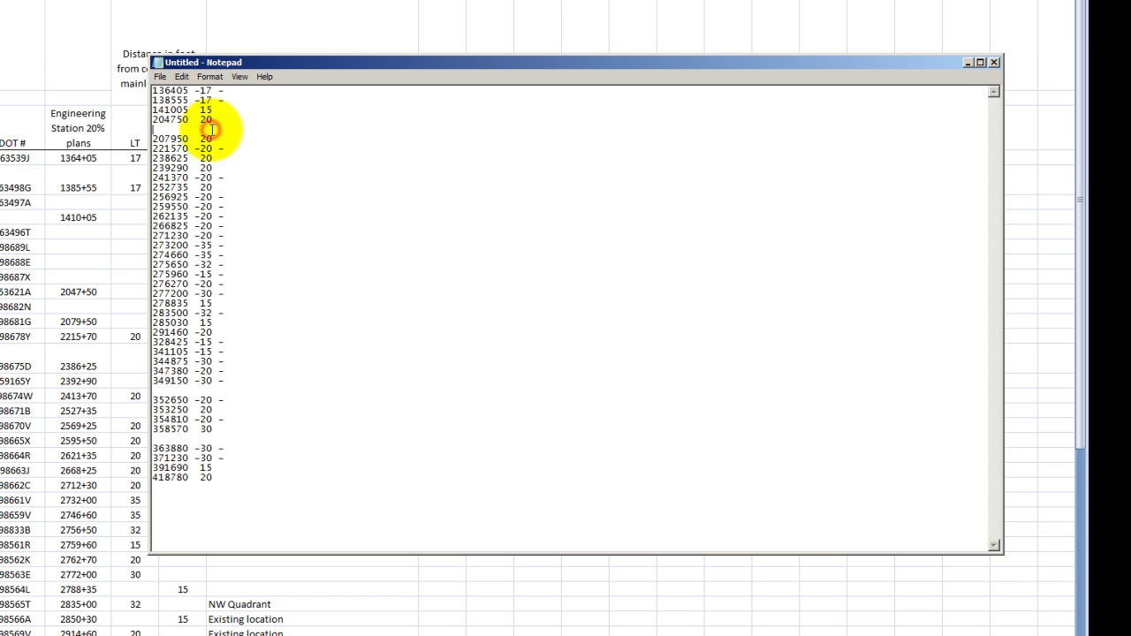
pyautogui.press('BackSpace')
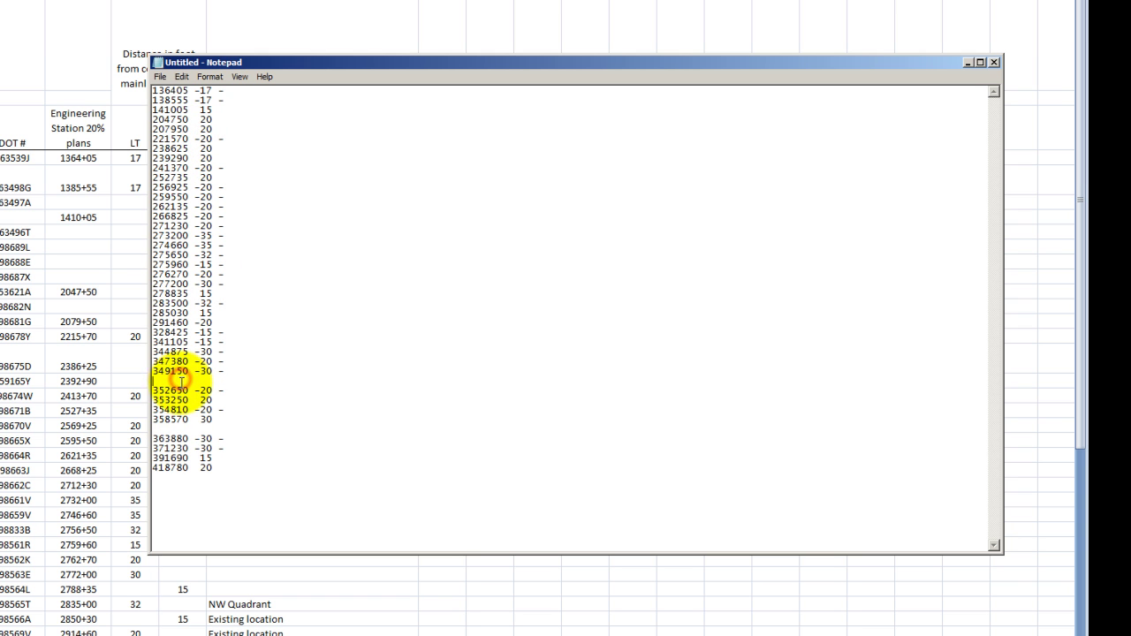
pyautogui.press('BackSpace')
pyautogui.press('BackSpace')
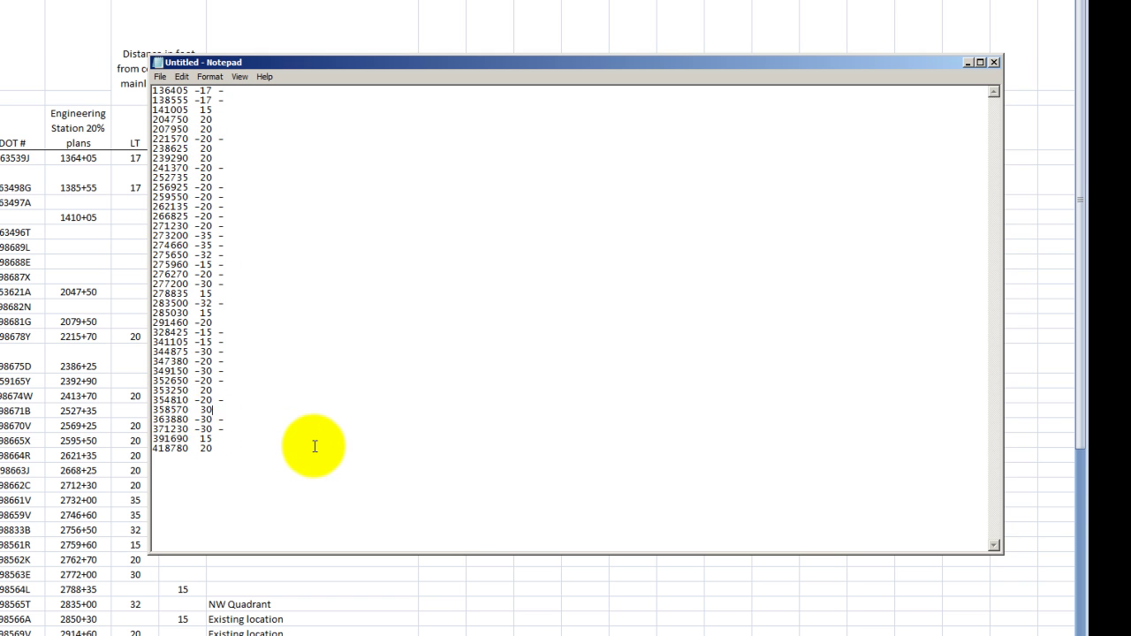
# Step: Save the station list as sdfsadaf.txt on the Desktop and close Notepad
pyautogui.click(160, 76)
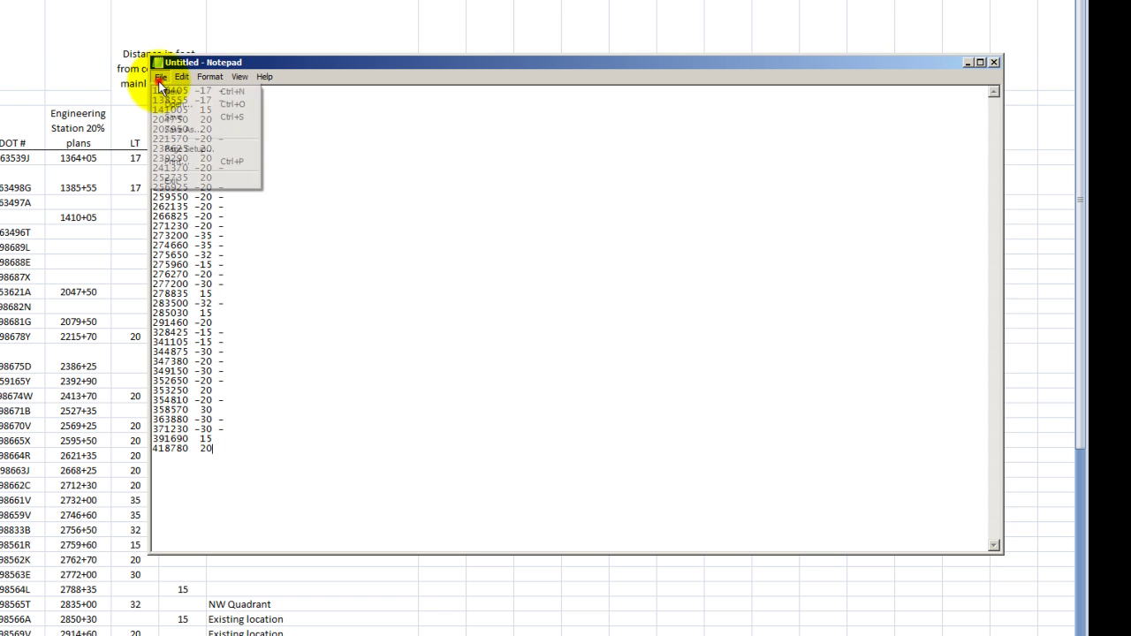
pyautogui.click(177, 129)
pyautogui.click(204, 179)
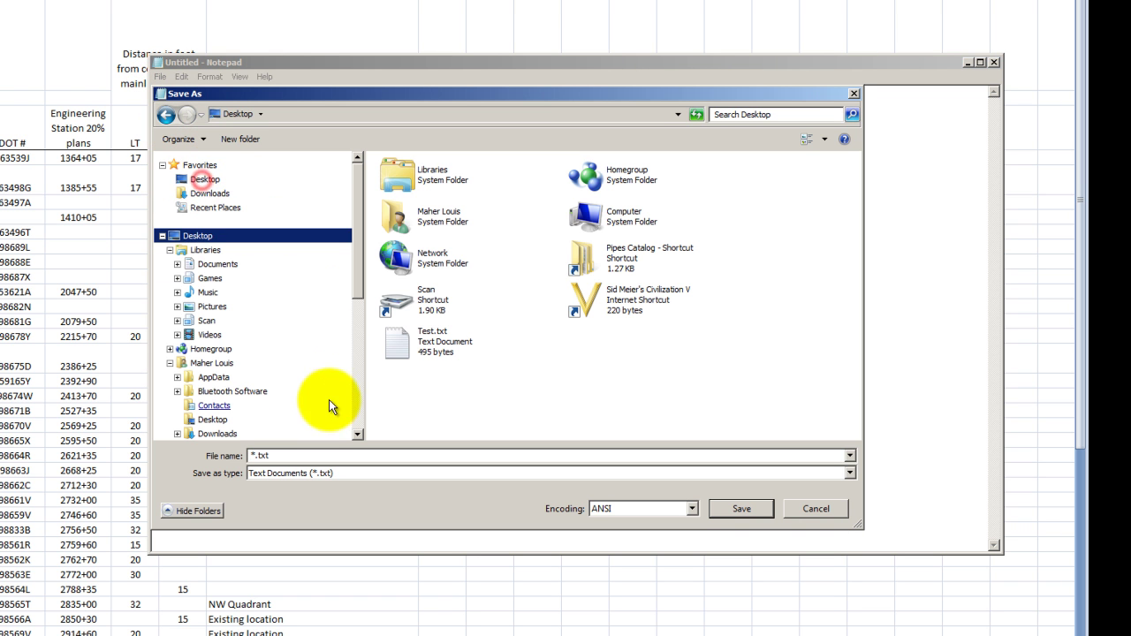
pyautogui.click(307, 455)
pyautogui.write('sdfsadaf')
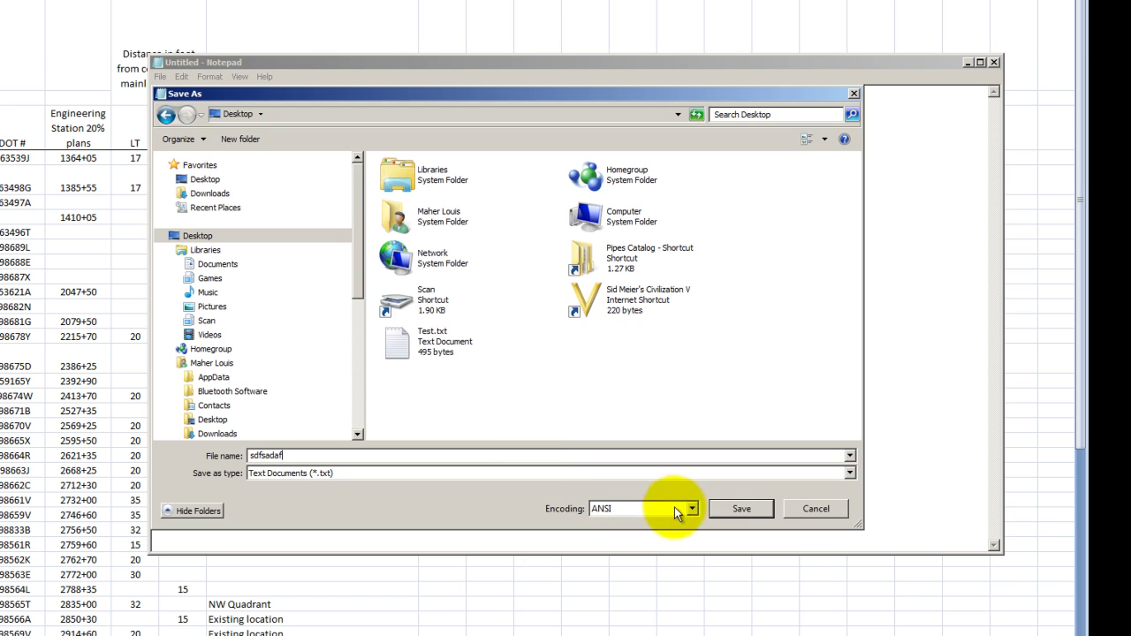
pyautogui.click(741, 511)
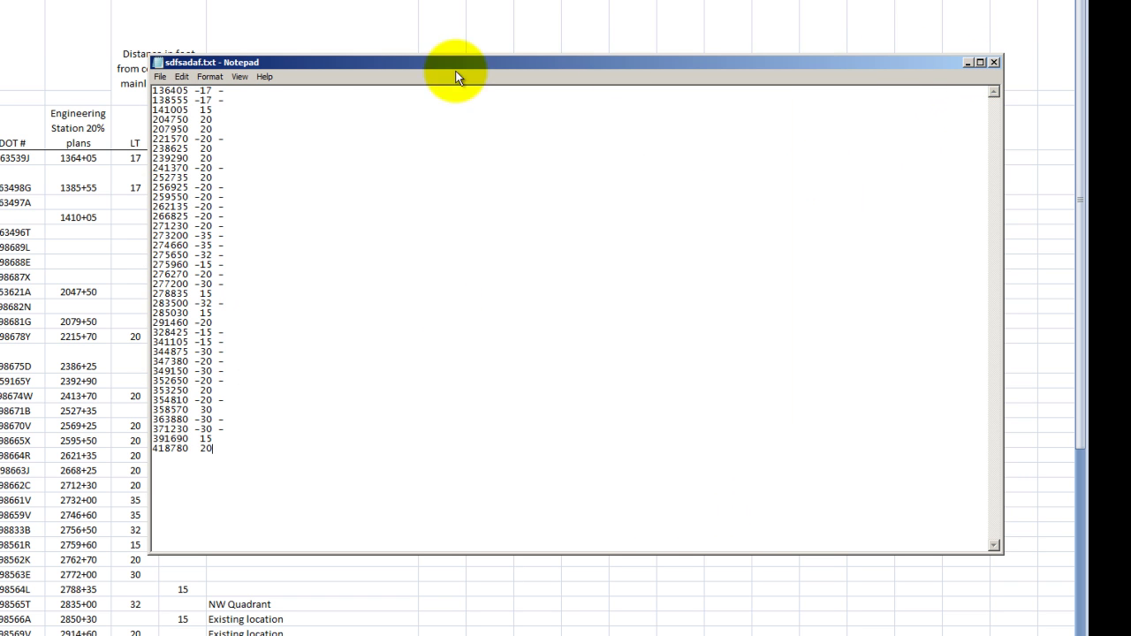
pyautogui.click(994, 63)
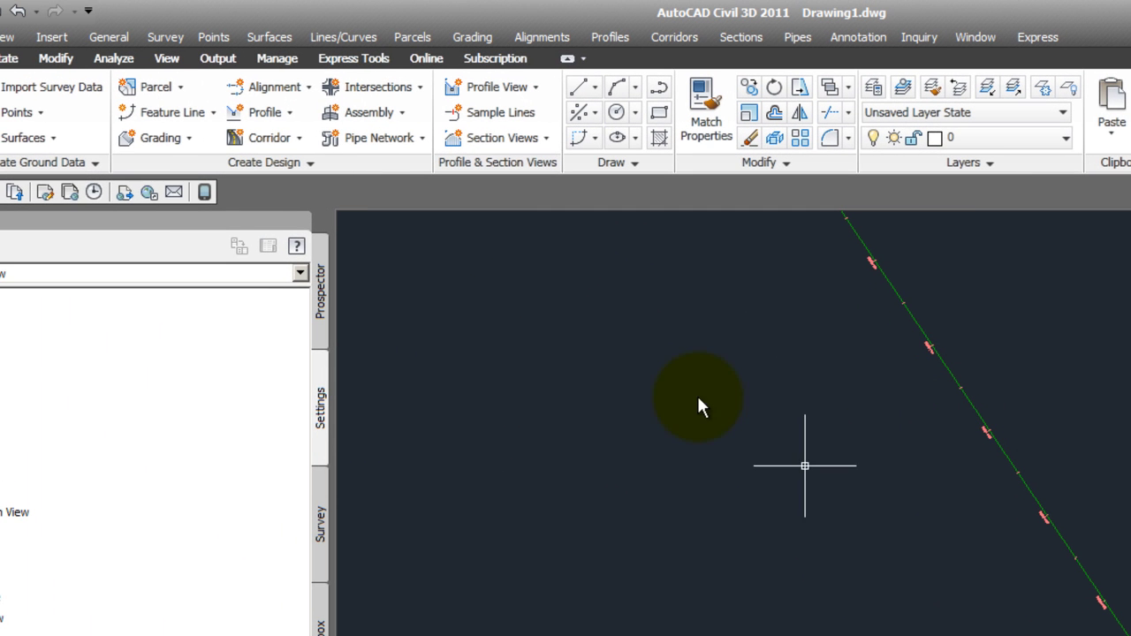
# Step: Start importing station/offset points from the file Test.txt
pyautogui.click(213, 36)
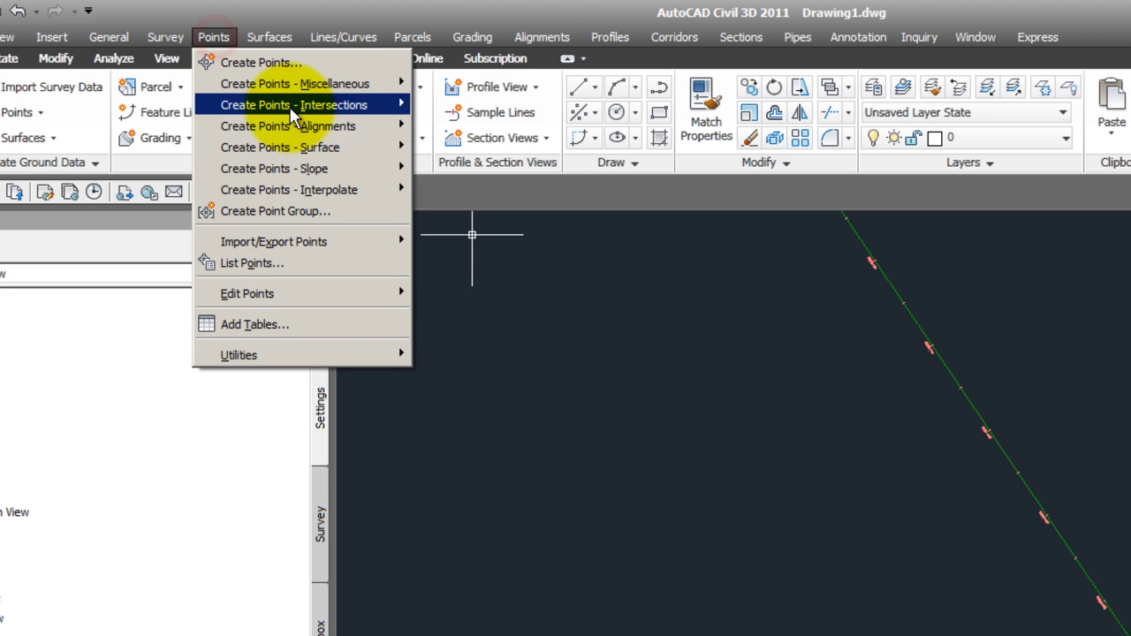
pyautogui.moveTo(388, 127)
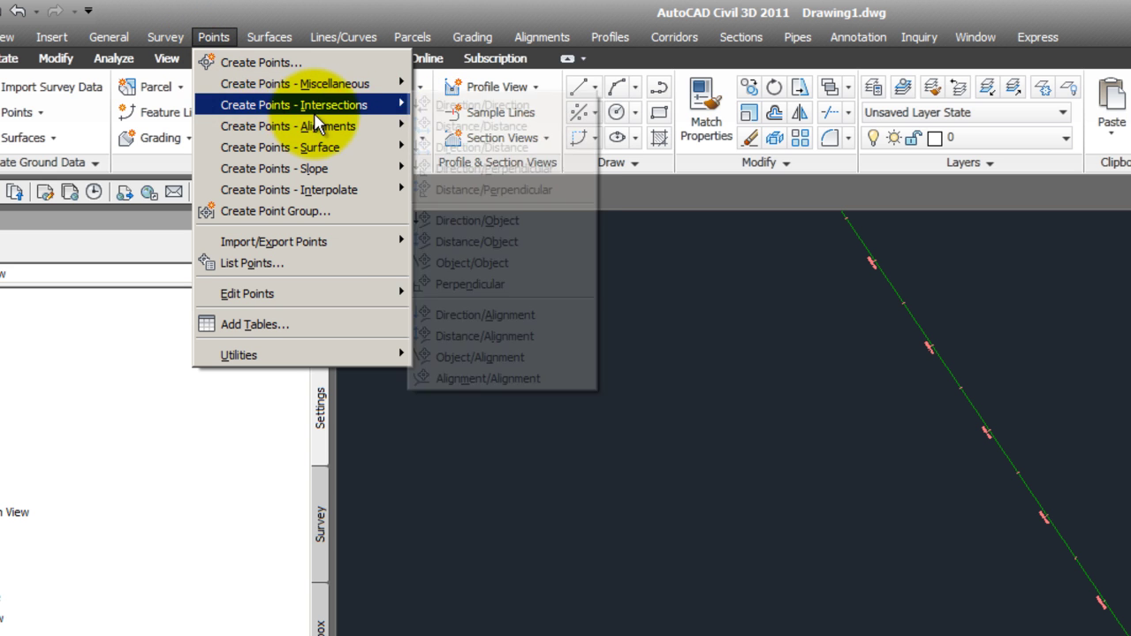
pyautogui.moveTo(343, 126)
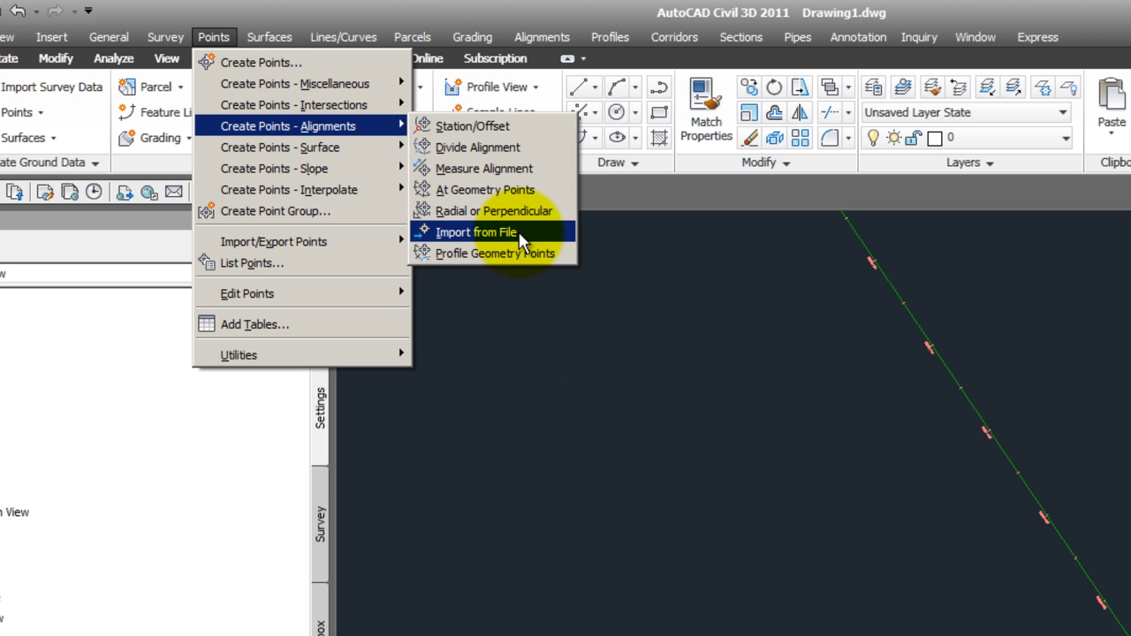
pyautogui.click(520, 233)
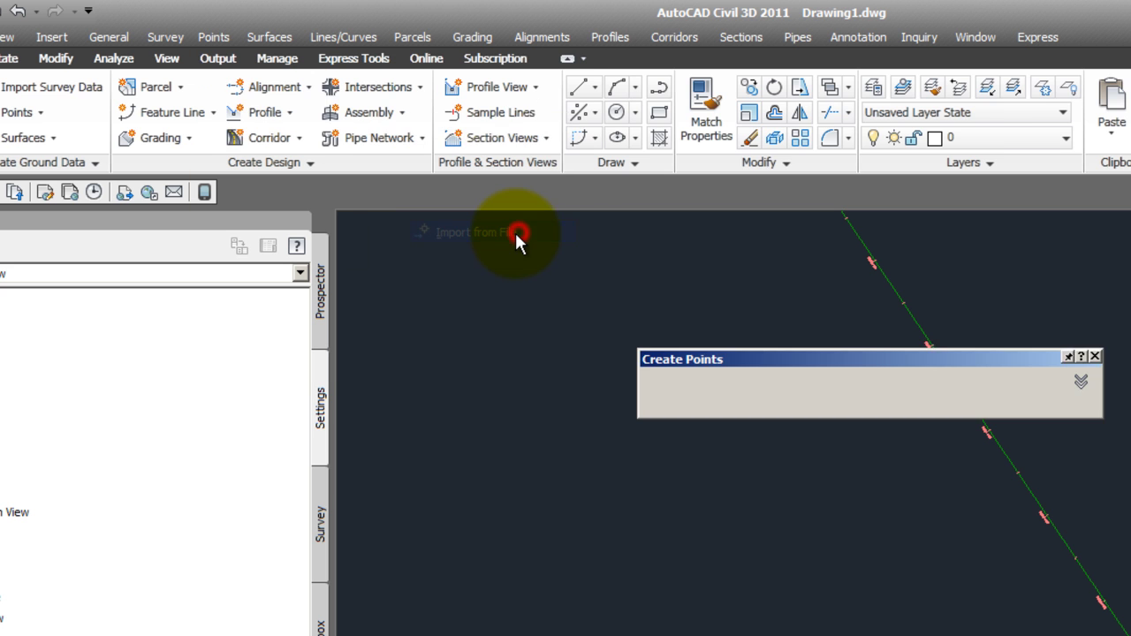
pyautogui.click(737, 386)
pyautogui.click(737, 388)
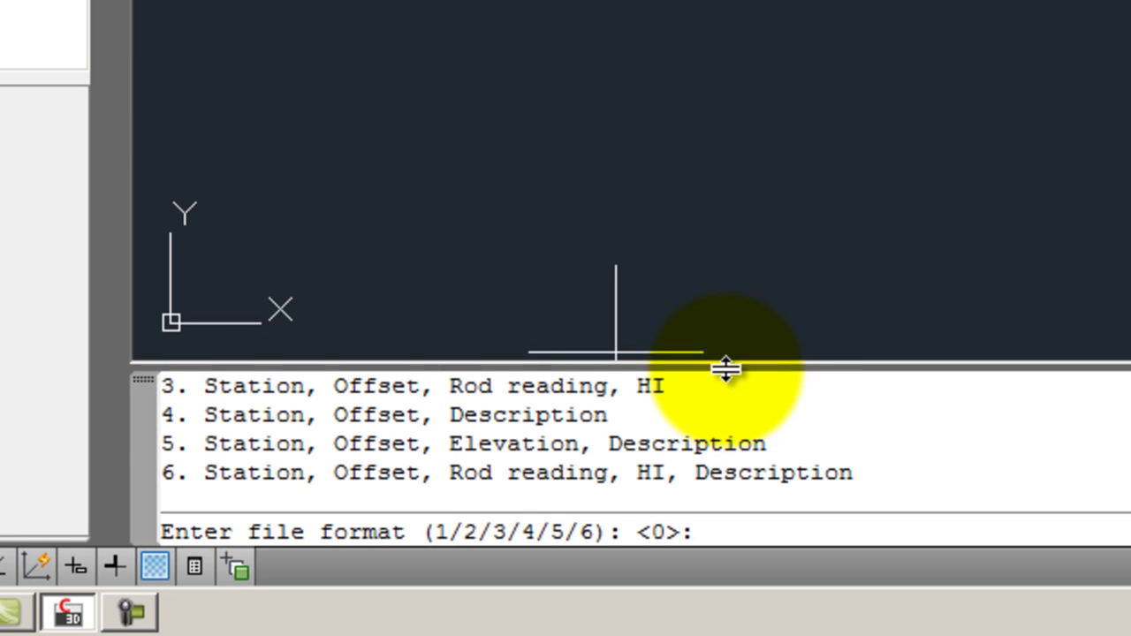
# Step: Answer the prompts with format 1 (Station, Offset), Space delimiter and the default invalid indicator
pyautogui.moveTo(716, 569); pyautogui.dragTo(740, 362)
pyautogui.press('Escape')
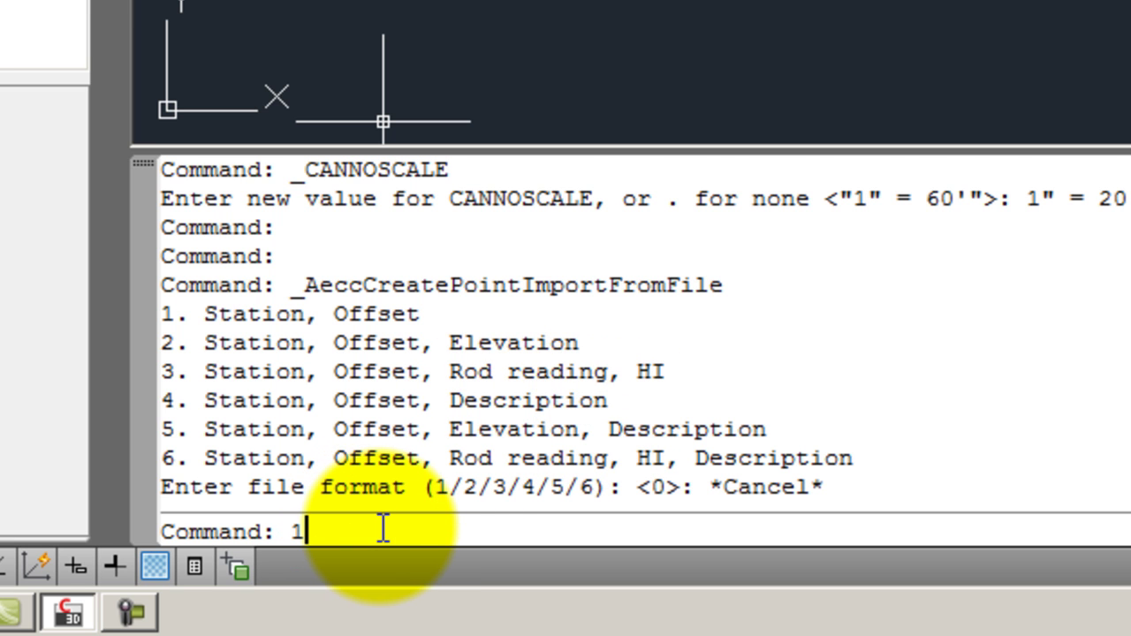
pyautogui.press('Return')
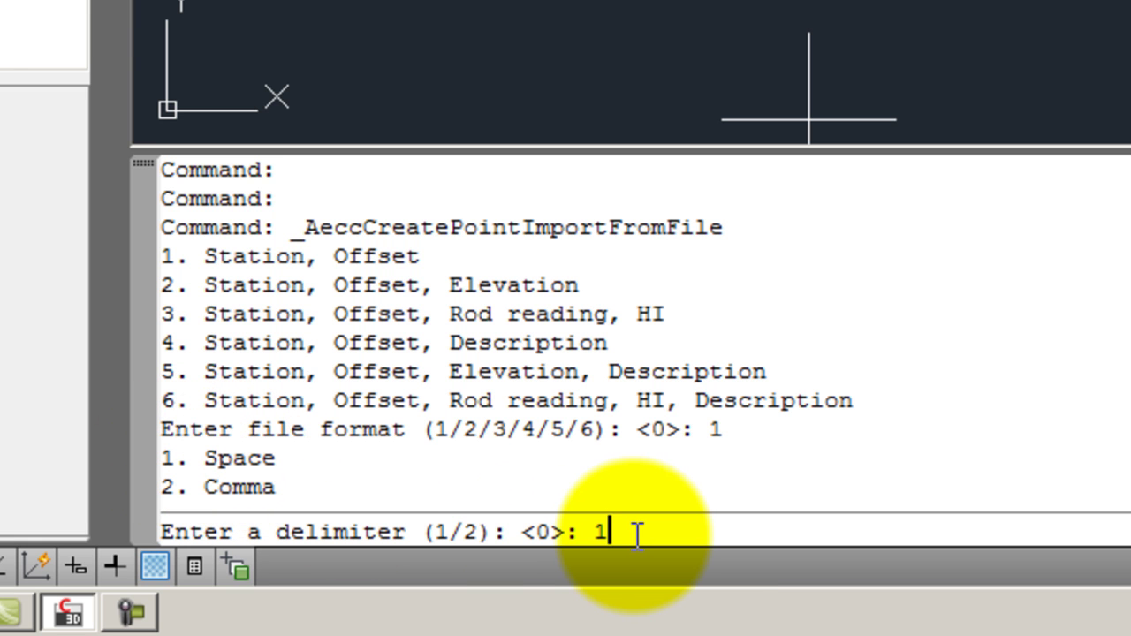
pyautogui.press('Return')
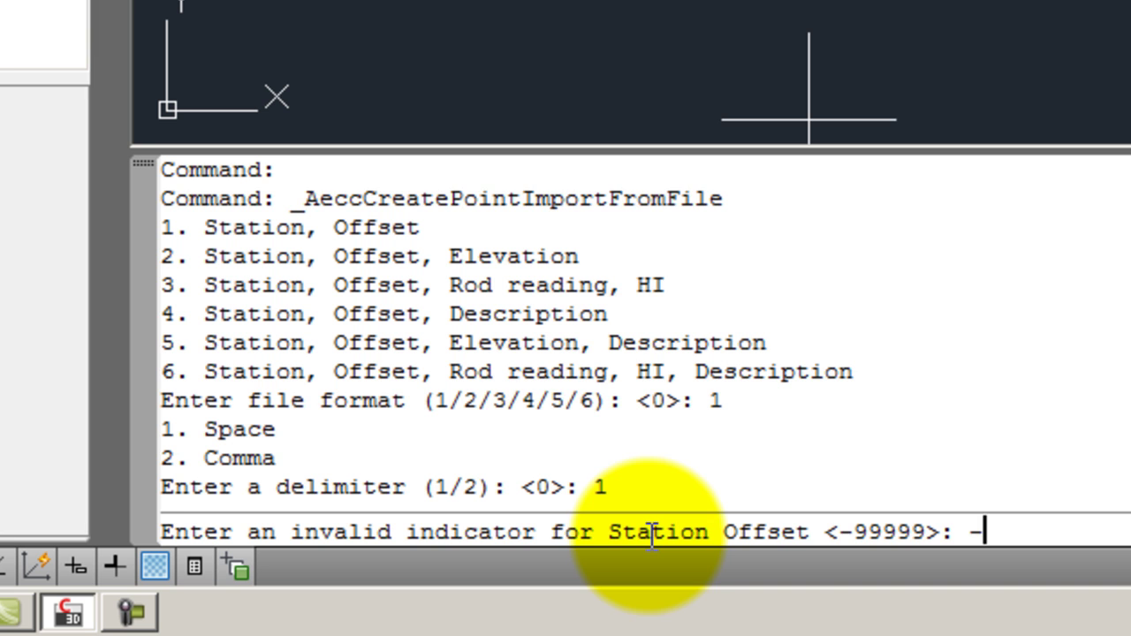
pyautogui.press('Return')
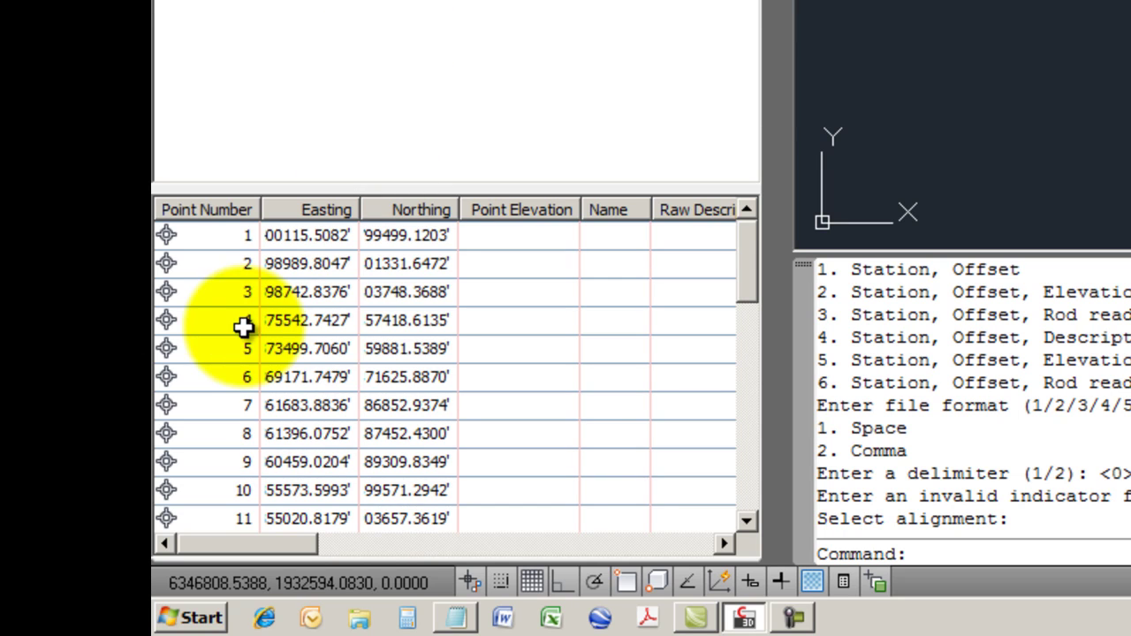
# Step: Zoom the drawing to imported point 4 from the point list
pyautogui.rightClick(378, 325)
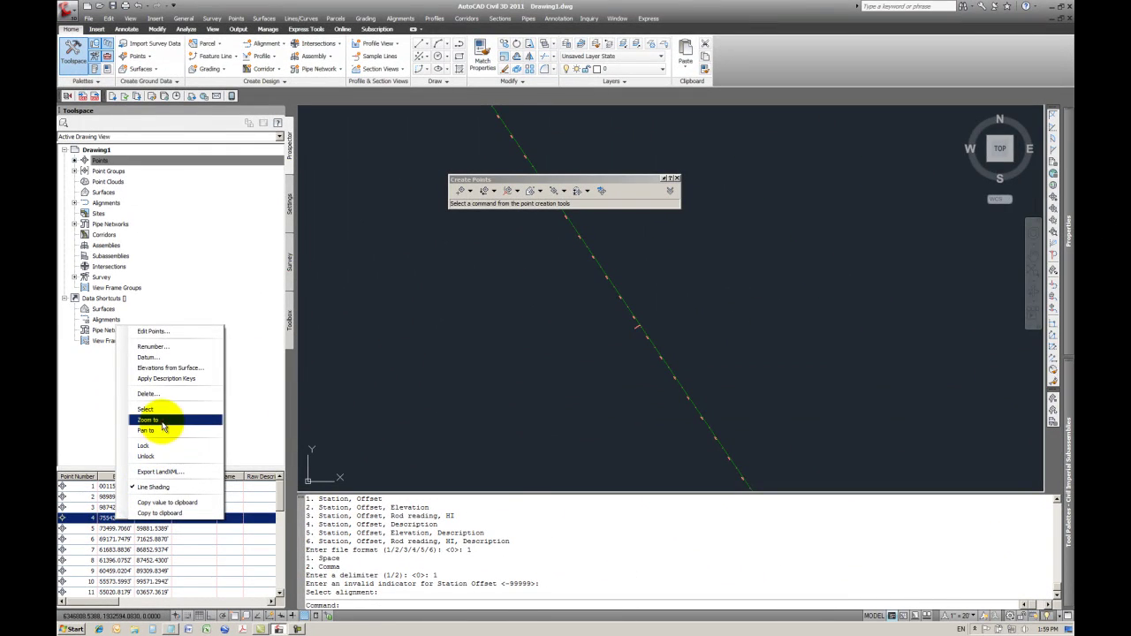
pyautogui.click(162, 421)
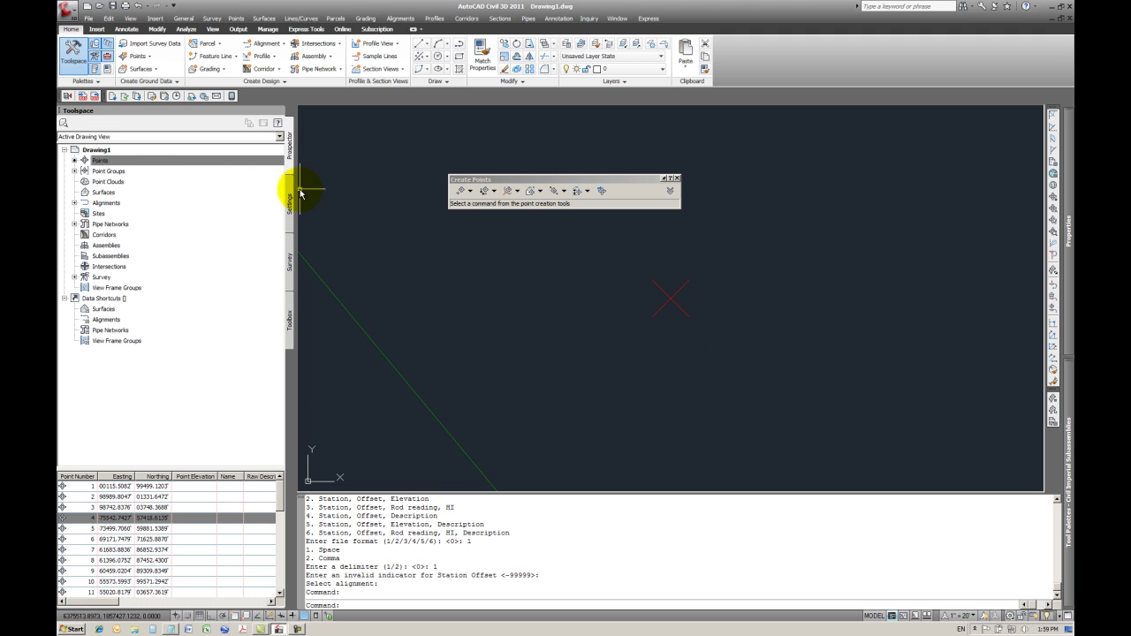
# Step: Set the _All Points group's point label style to Northing and Easting
pyautogui.click(74, 171)
pyautogui.rightClick(116, 181)
pyautogui.click(150, 189)
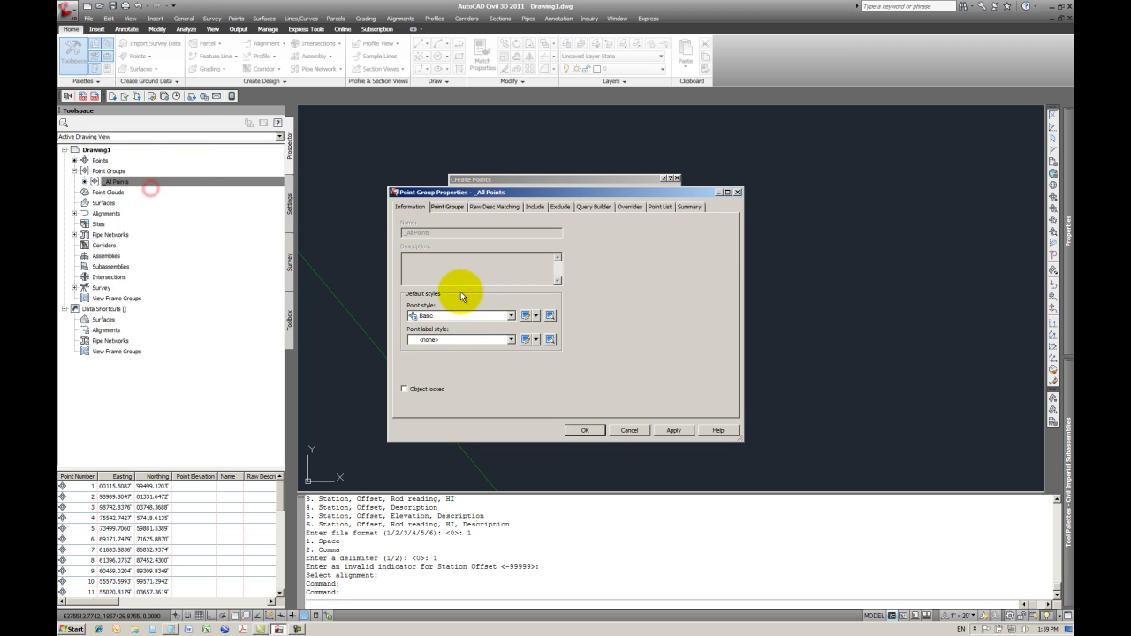
pyautogui.click(464, 340)
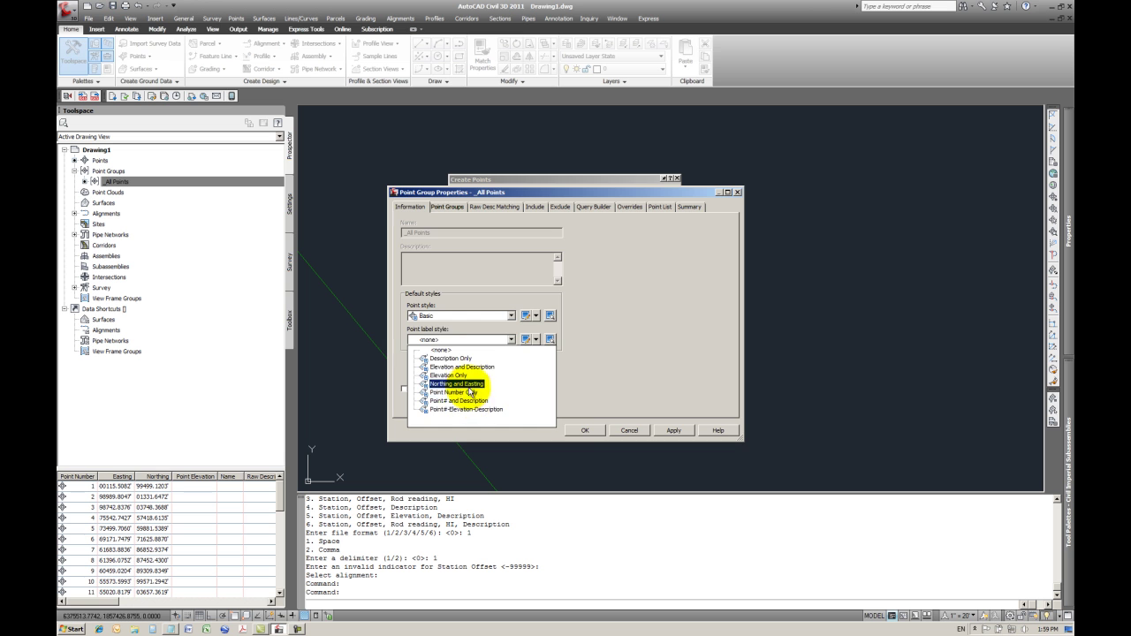
pyautogui.click(467, 383)
pyautogui.click(580, 429)
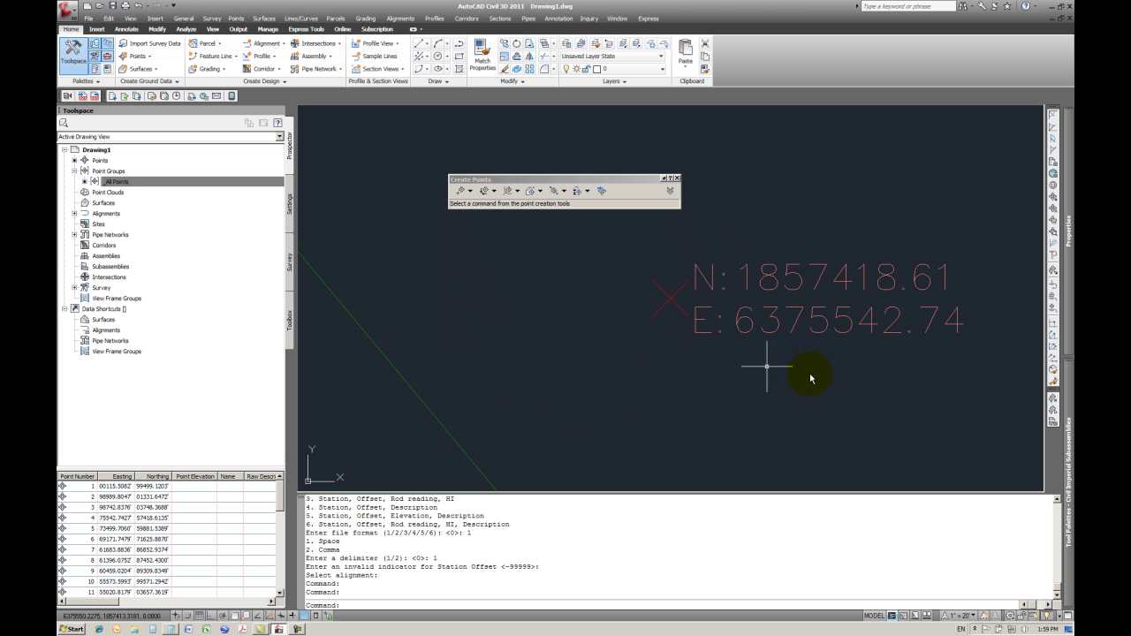
# Step: Zoom the drawing to point 7 to check its N/E label
pyautogui.scroll(-5, 811, 378)
pyautogui.click(163, 552)
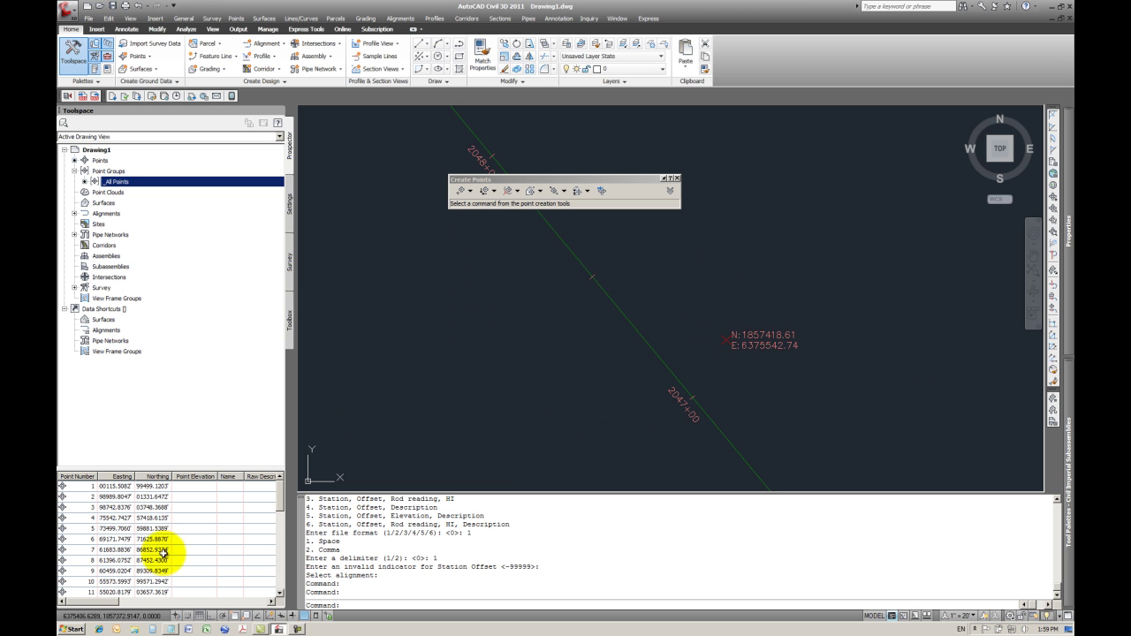
pyautogui.rightClick(151, 552)
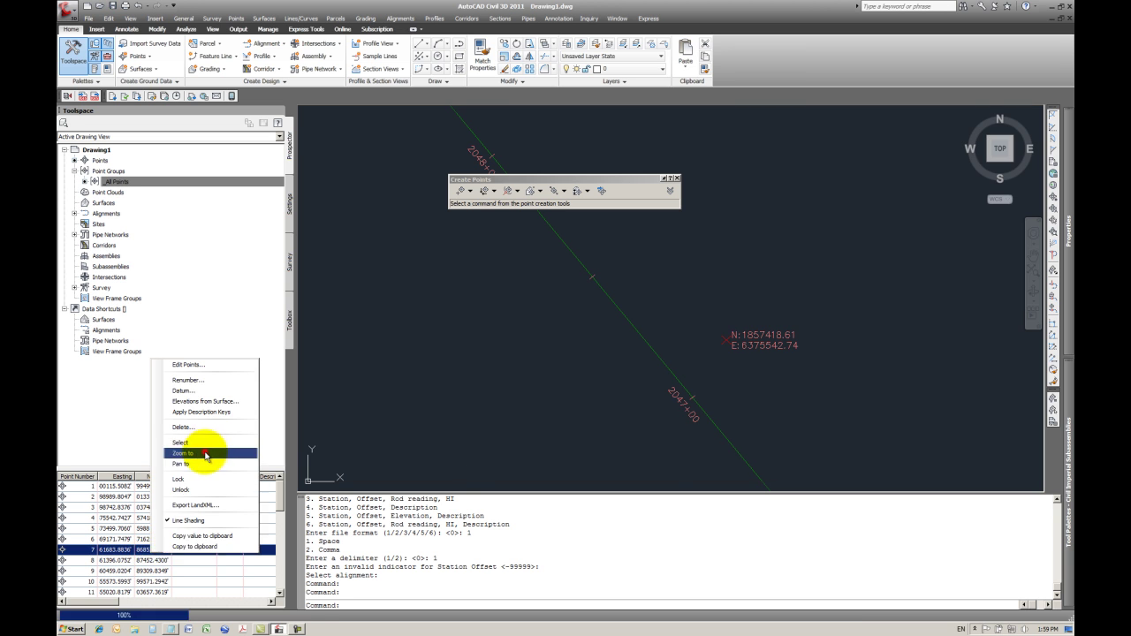
pyautogui.click(204, 451)
pyautogui.scroll(-5, 660, 367)
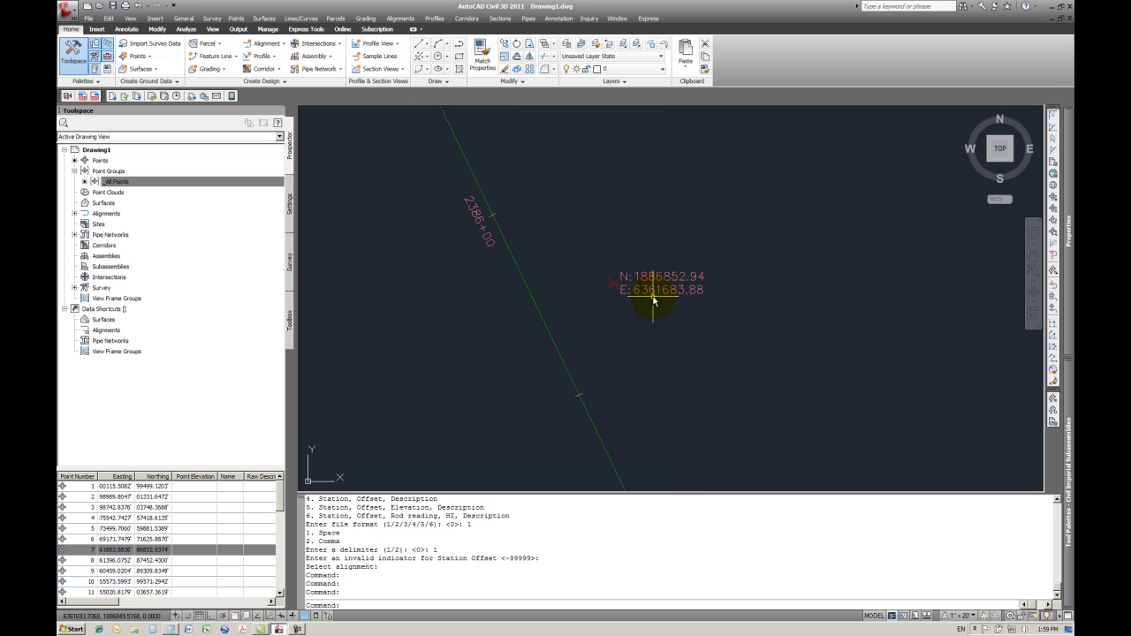
pyautogui.scroll(5, 654, 301)
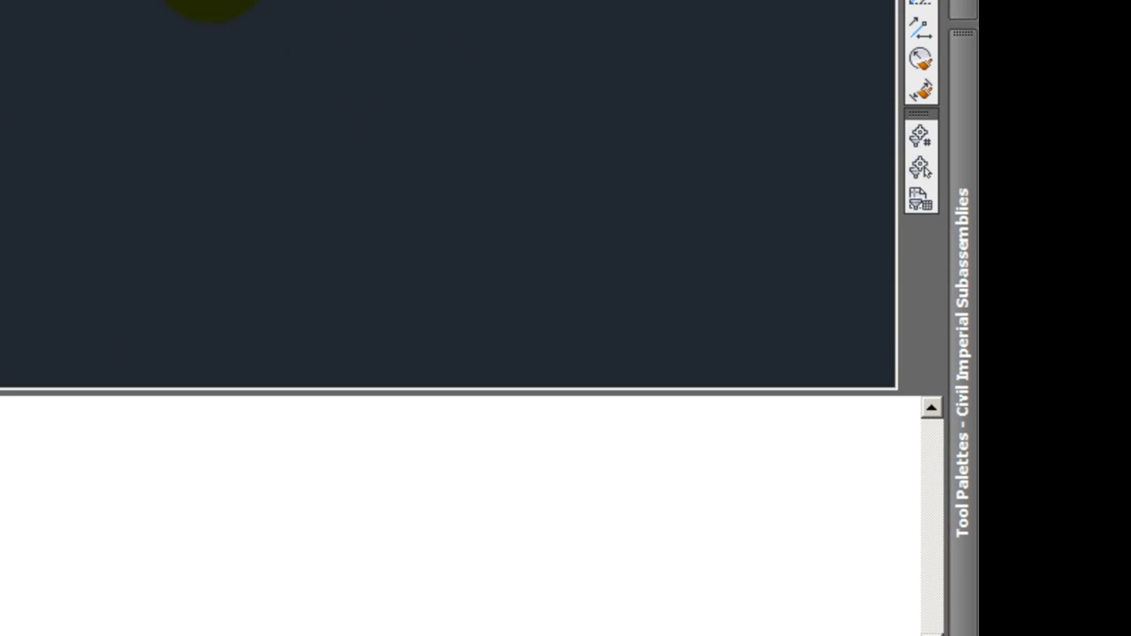
# Step: Insert the 8x8_SIG_HSE block from the RR Blocks palette beside point 7
pyautogui.moveTo(1069, 434)
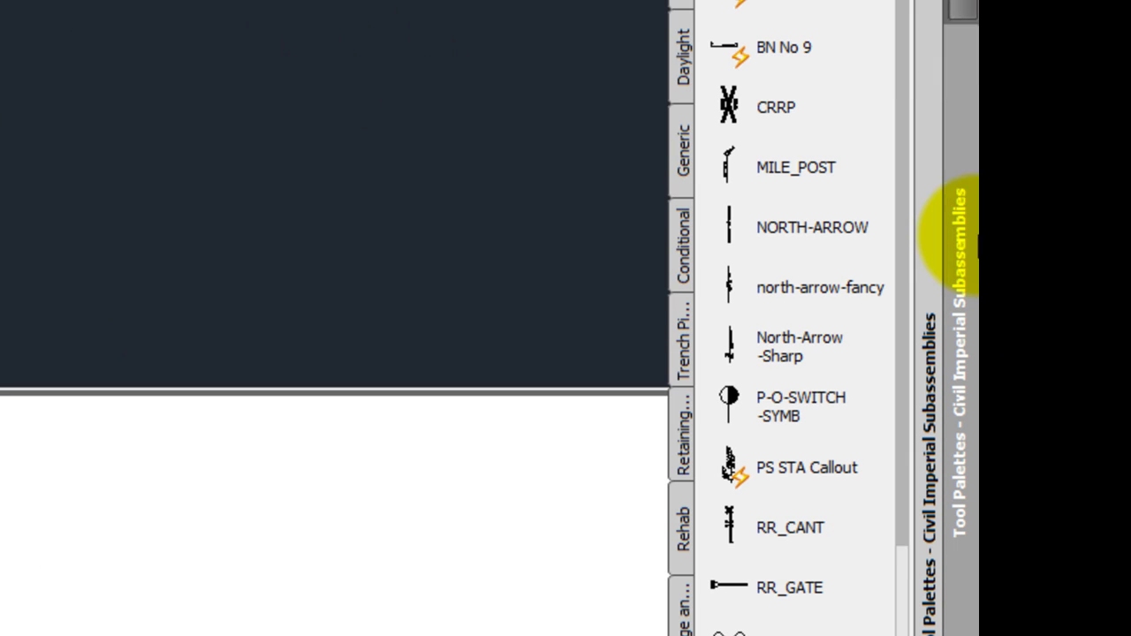
pyautogui.click(770, 281)
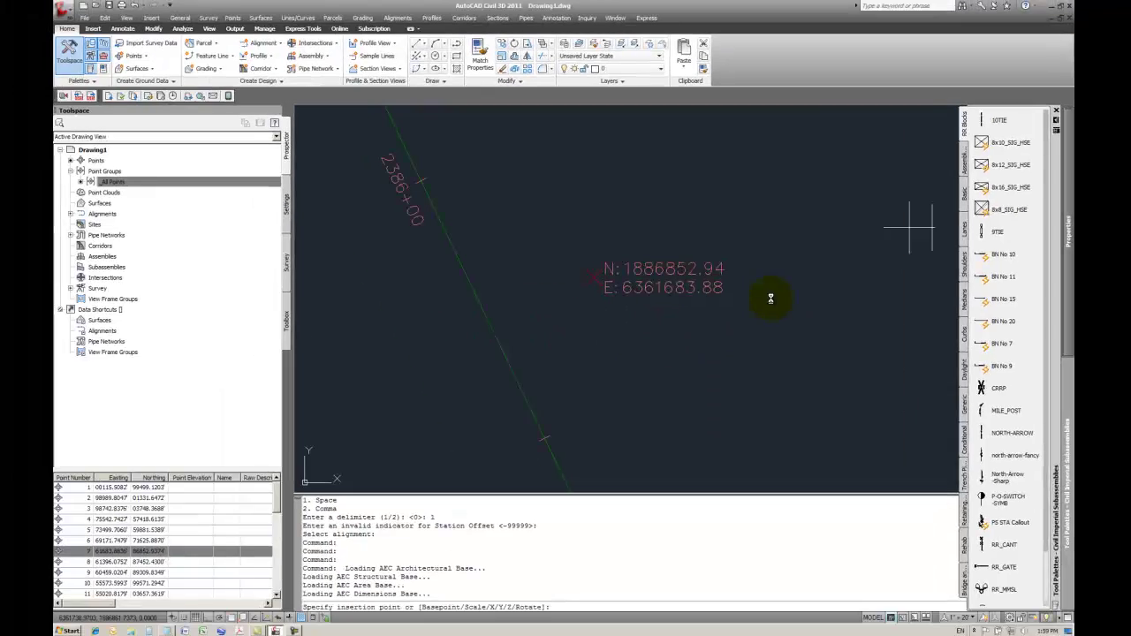
pyautogui.click(778, 268)
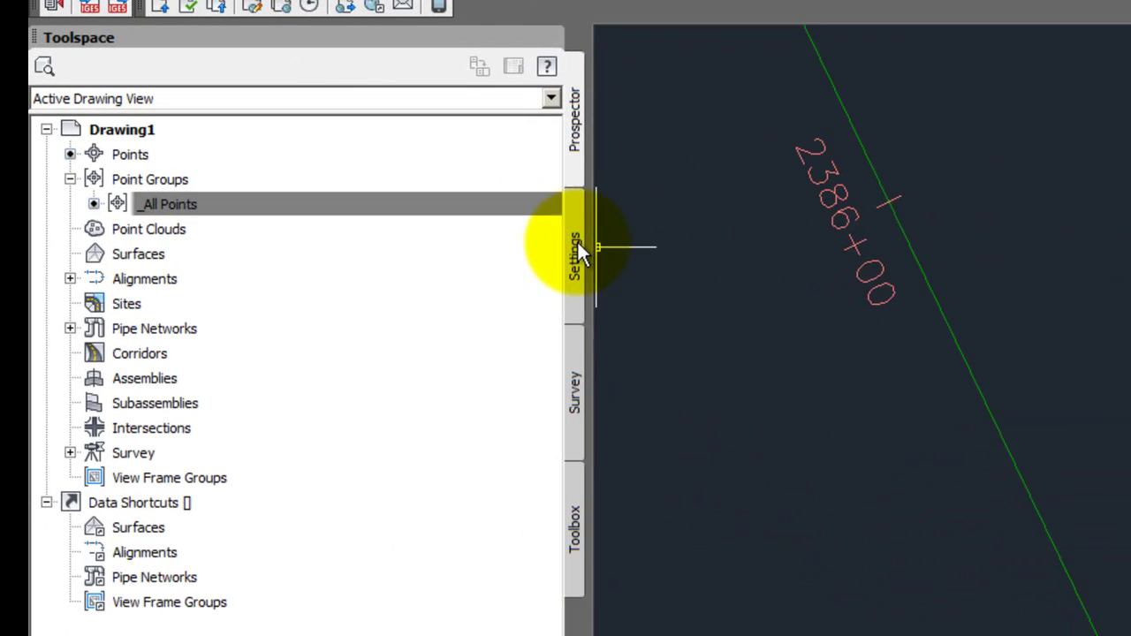
# Step: Start a new point style from the Point Styles collection in Settings
pyautogui.click(290, 200)
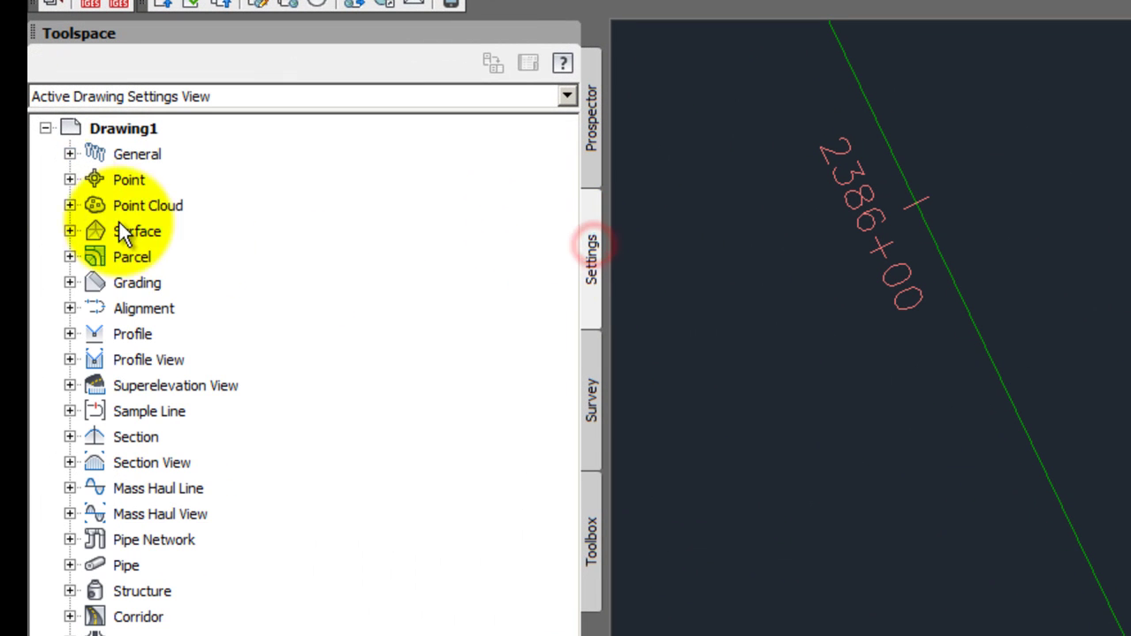
pyautogui.click(69, 179)
pyautogui.click(175, 231)
pyautogui.click(93, 230)
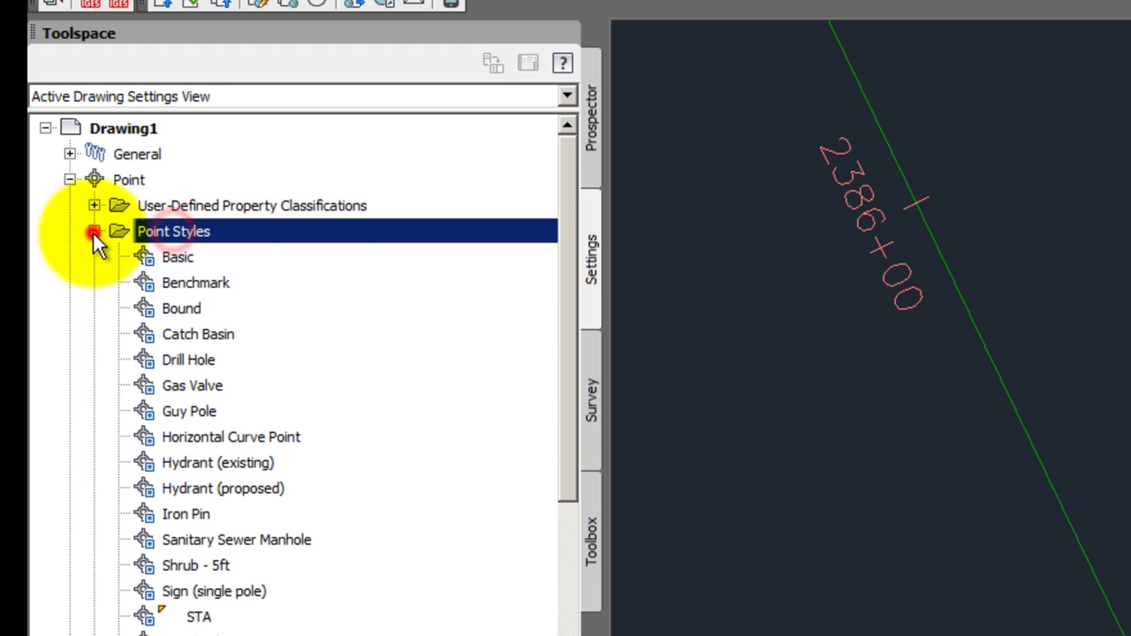
pyautogui.rightClick(216, 232)
pyautogui.click(306, 247)
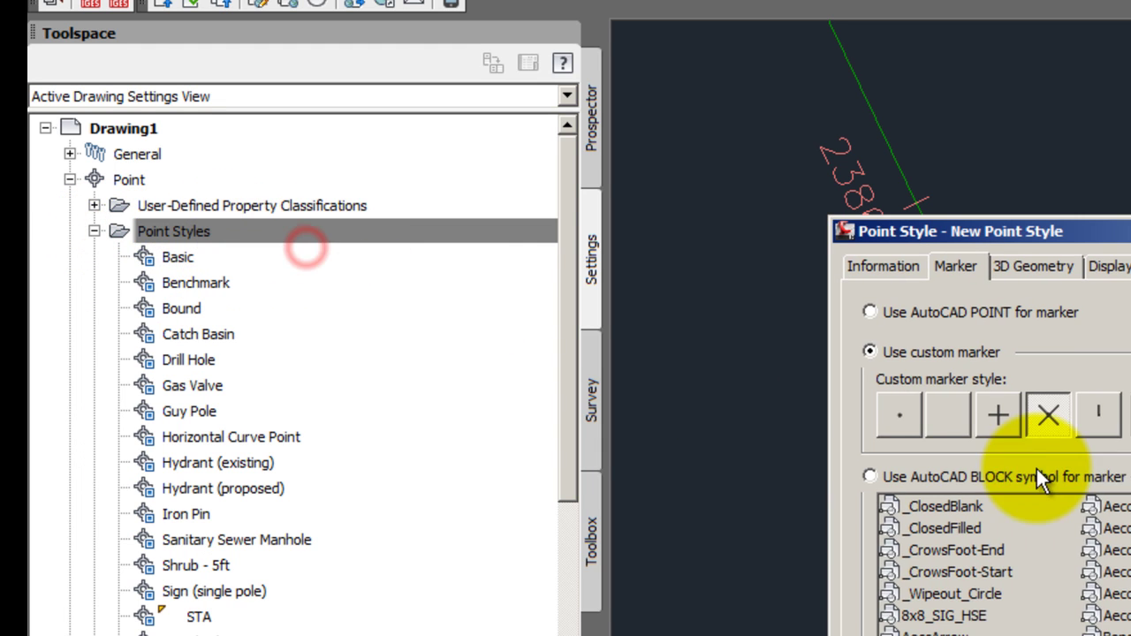
# Step: Use the 8x8_SIG_HSE block as the marker at a fixed scale
pyautogui.click(913, 475)
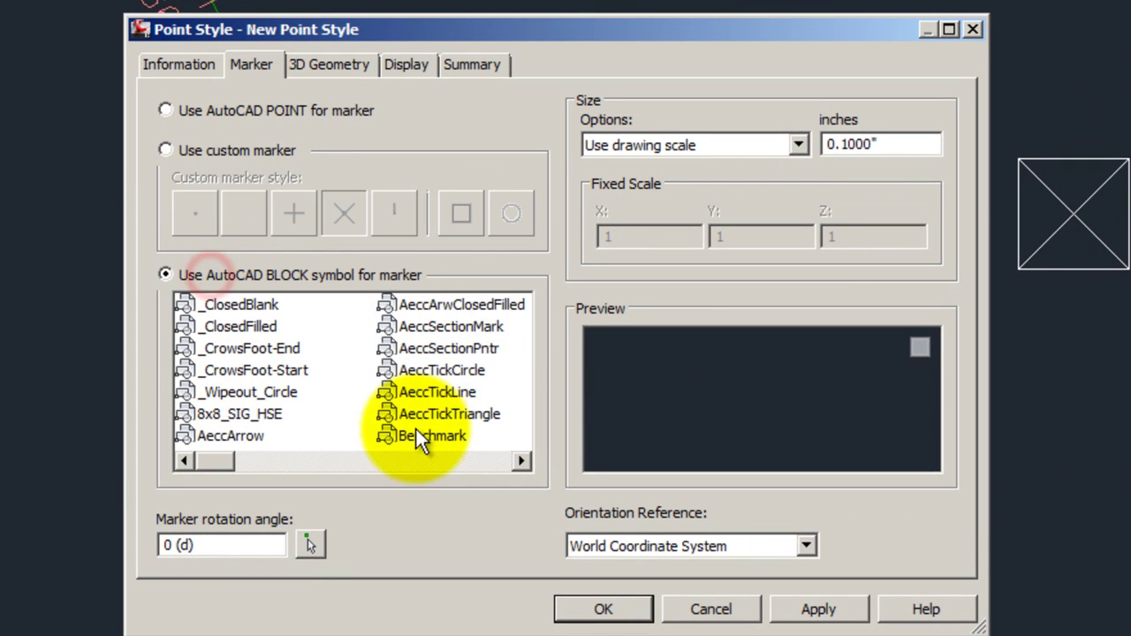
pyautogui.click(207, 417)
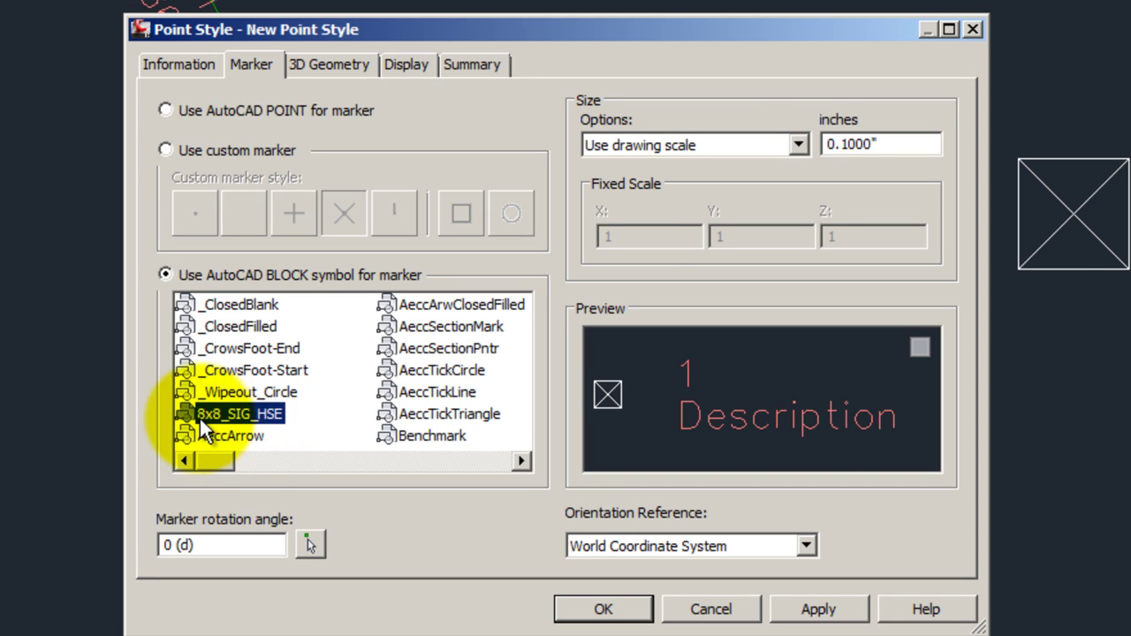
pyautogui.click(751, 144)
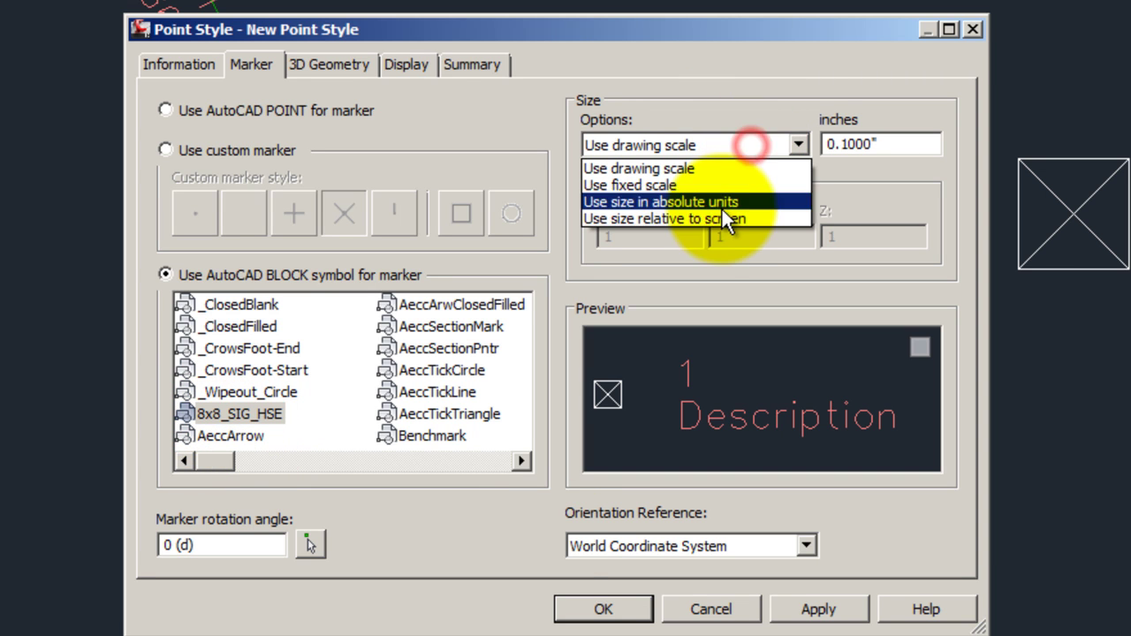
pyautogui.click(661, 187)
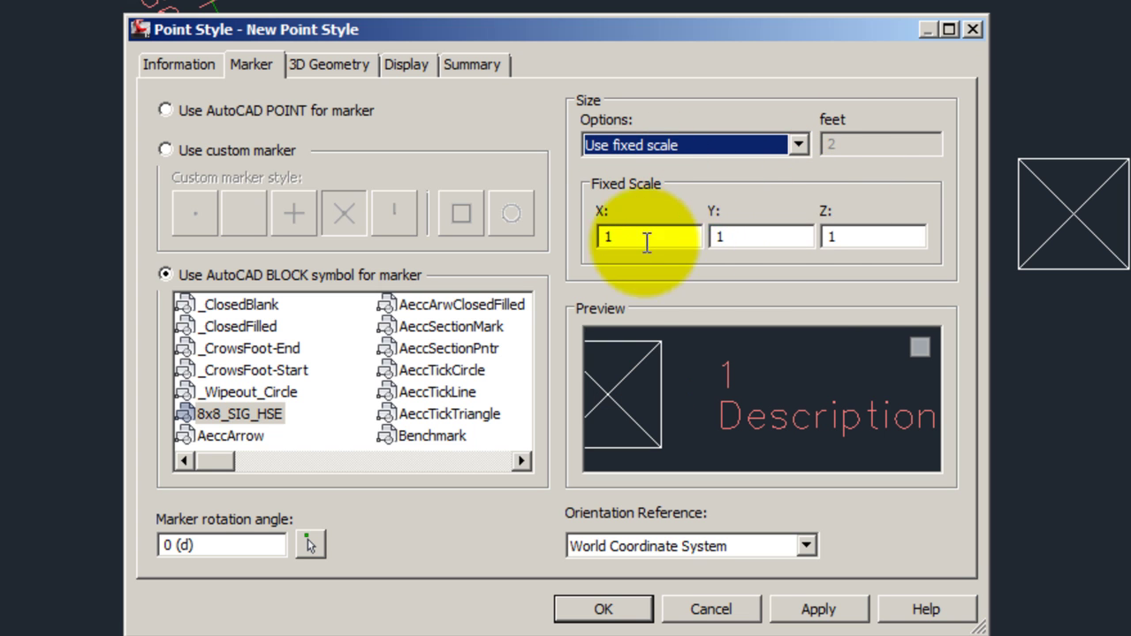
# Step: Keep the Plan view direction, name the style Sig_Hse, and save it
pyautogui.click(416, 78)
pyautogui.click(416, 74)
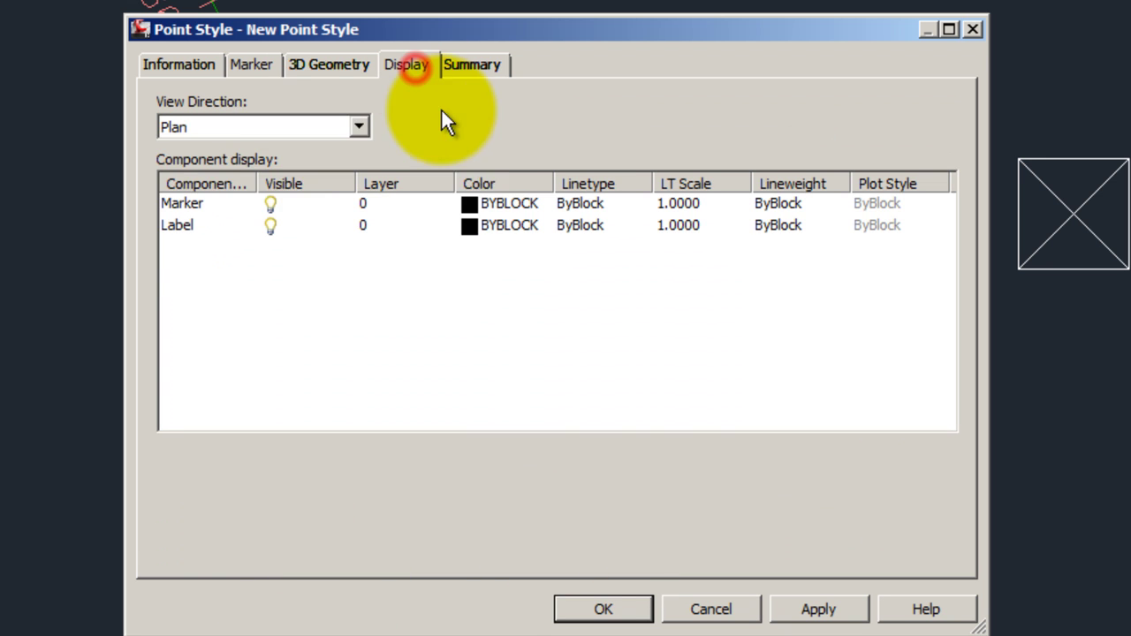
pyautogui.click(237, 134)
pyautogui.click(237, 144)
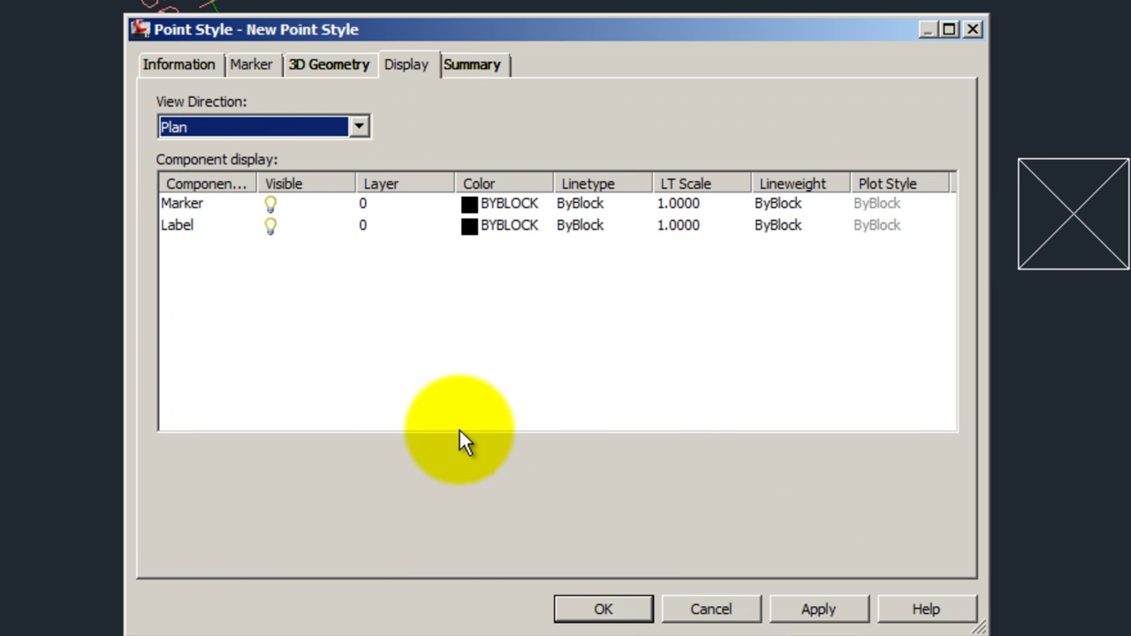
pyautogui.click(629, 619)
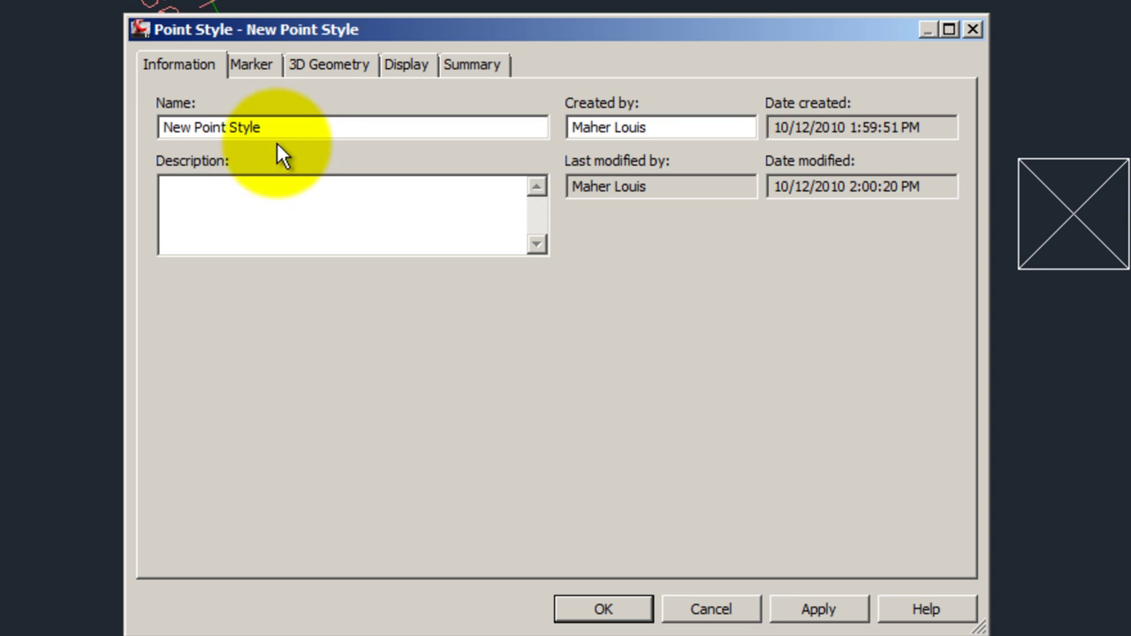
pyautogui.click(252, 67)
pyautogui.click(182, 64)
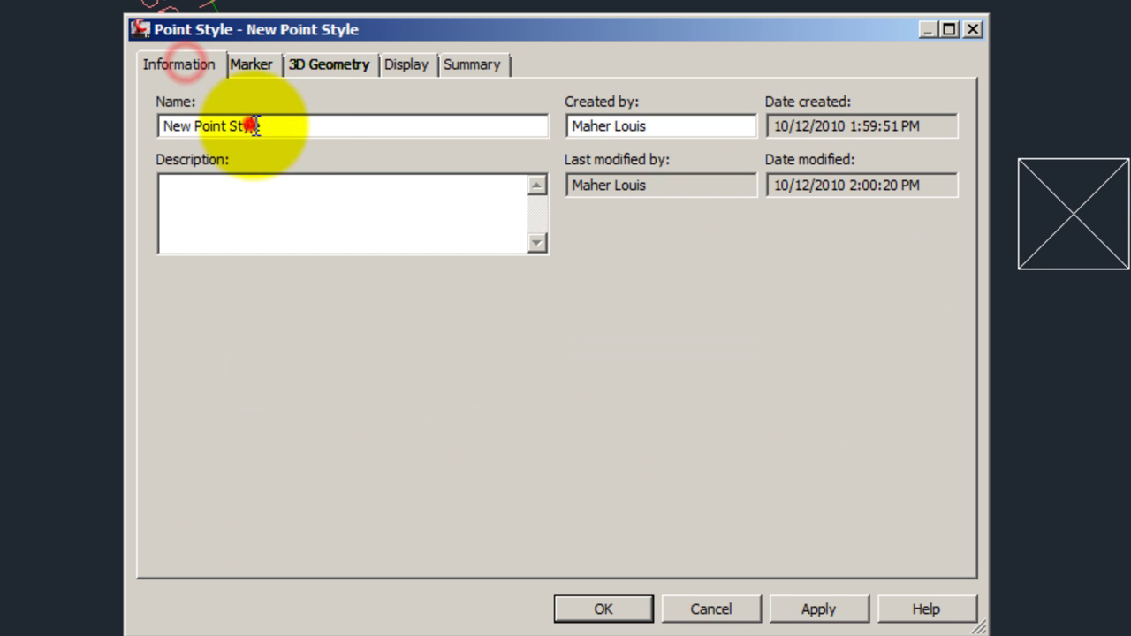
pyautogui.moveTo(296, 127); pyautogui.dragTo(2, 137)
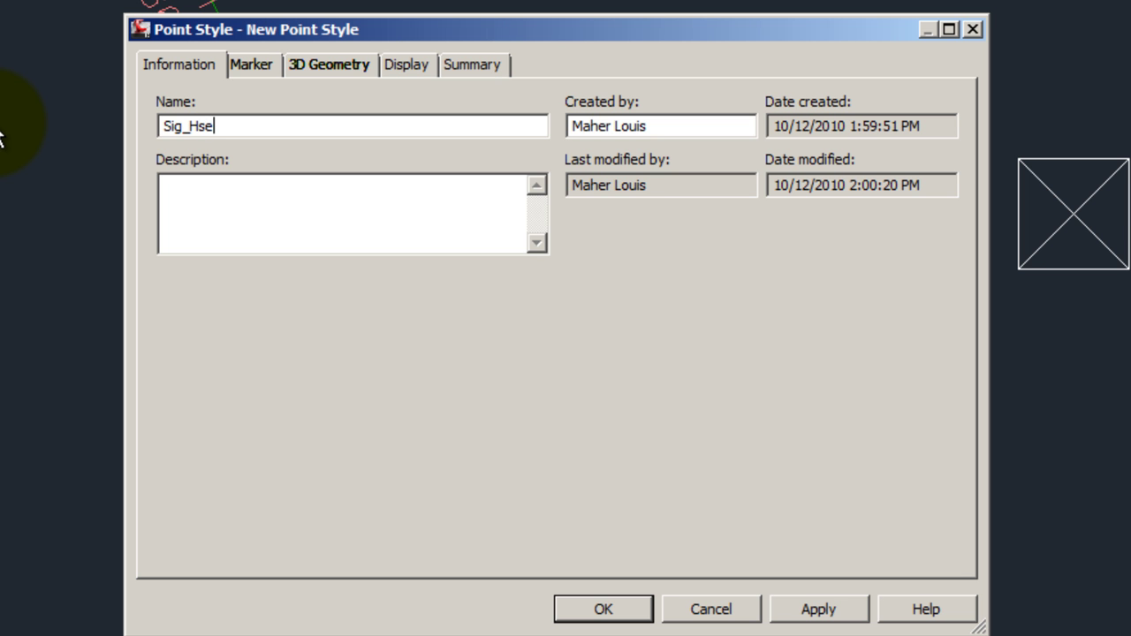
pyautogui.write('Sig_Hse')
pyautogui.click(586, 610)
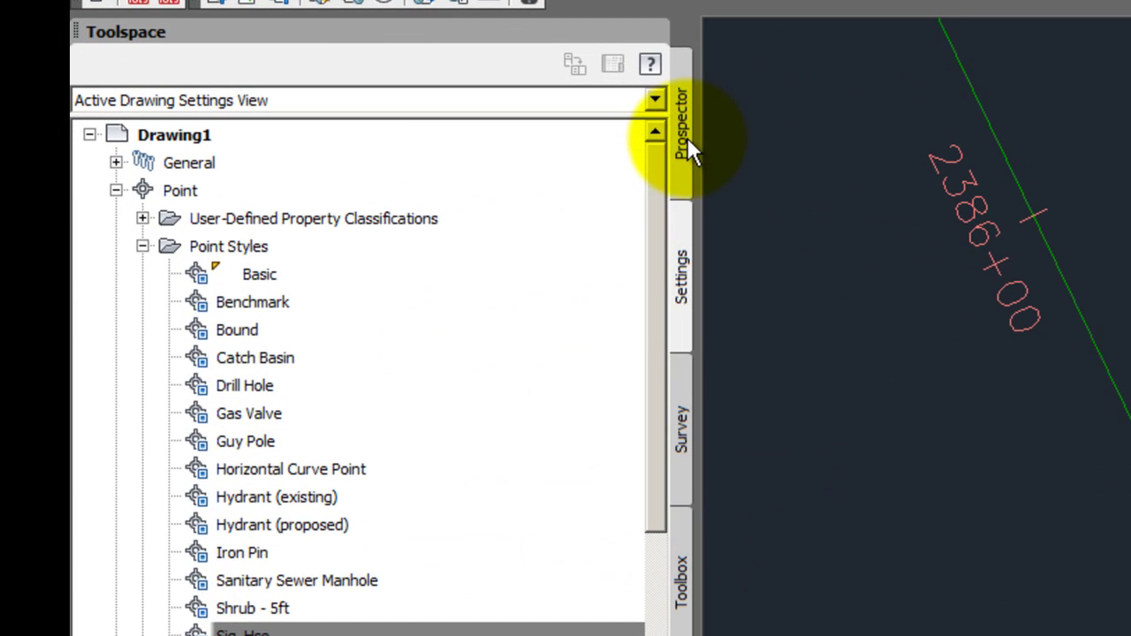
# Step: Give the _All Points group the Sig_Hse point style and erase the stray white house block
pyautogui.click(289, 148)
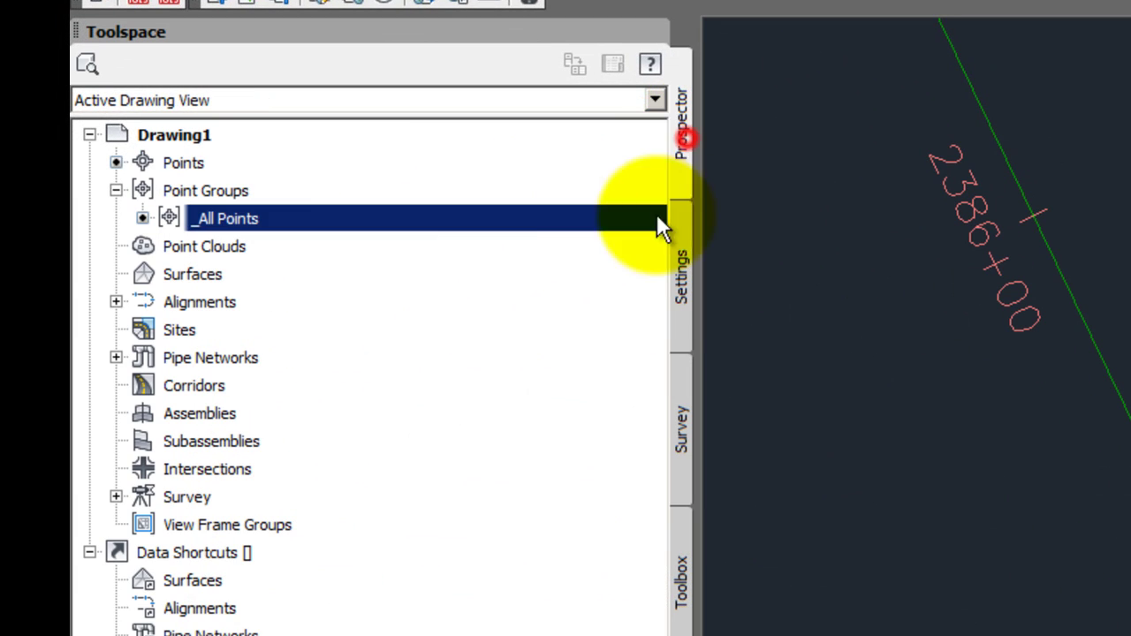
pyautogui.rightClick(237, 221)
pyautogui.click(300, 215)
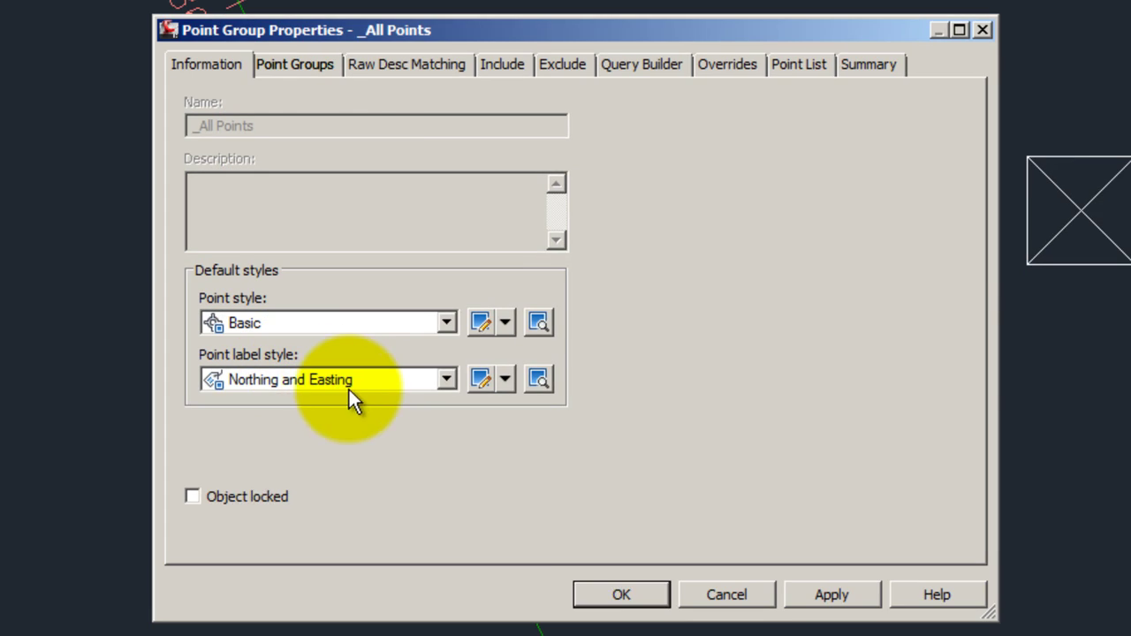
pyautogui.click(348, 387)
pyautogui.click(339, 383)
pyautogui.click(322, 328)
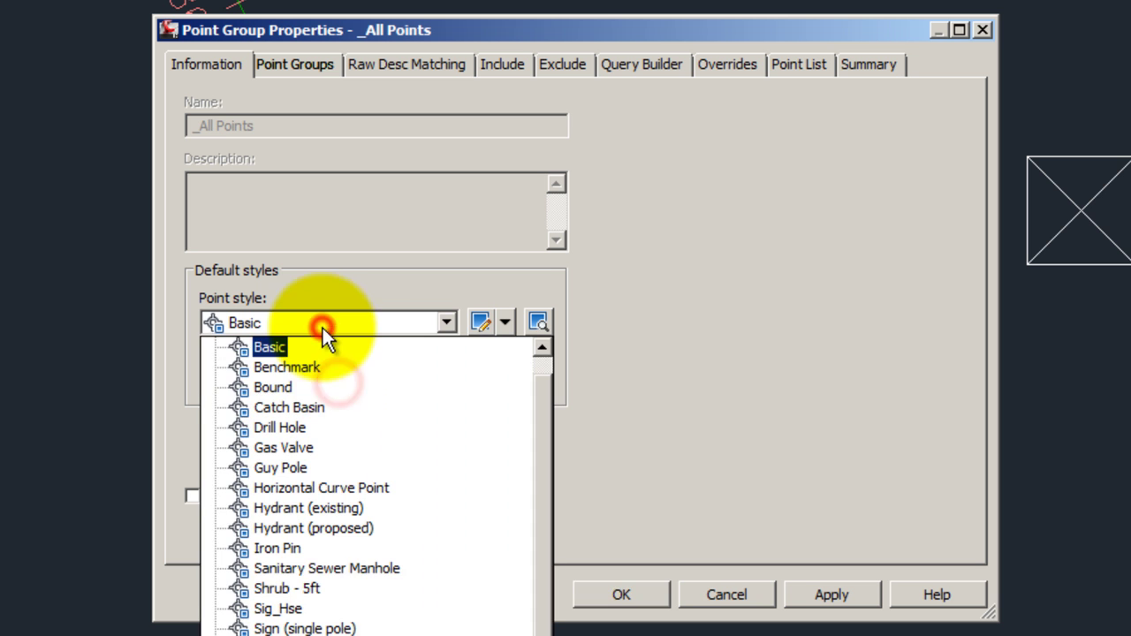
pyautogui.click(318, 608)
pyautogui.click(603, 599)
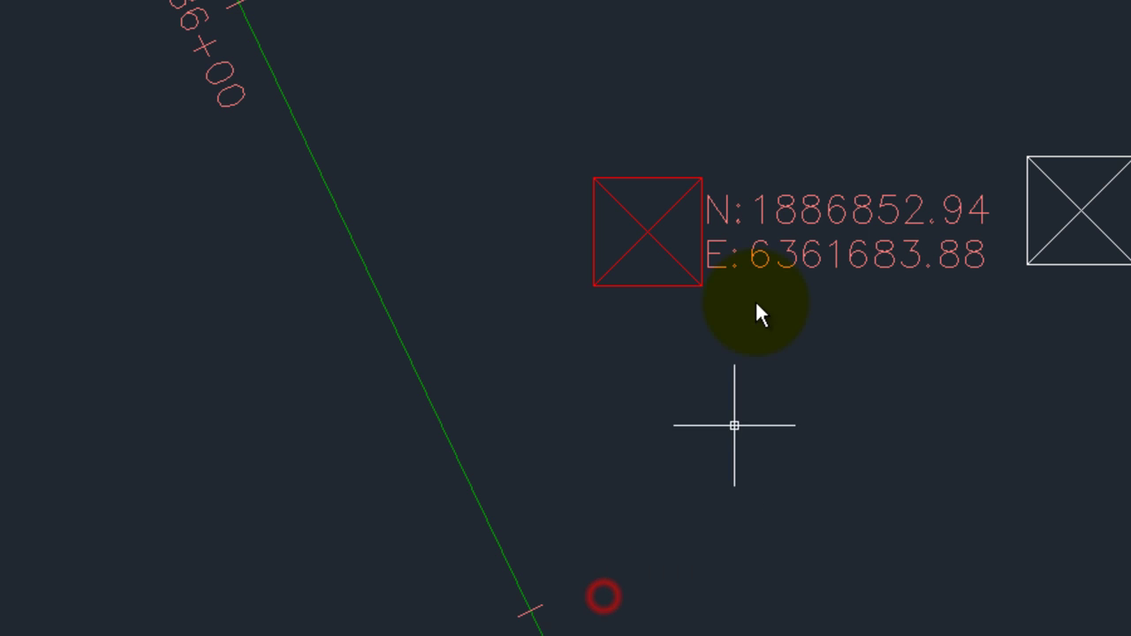
pyautogui.click(1029, 210)
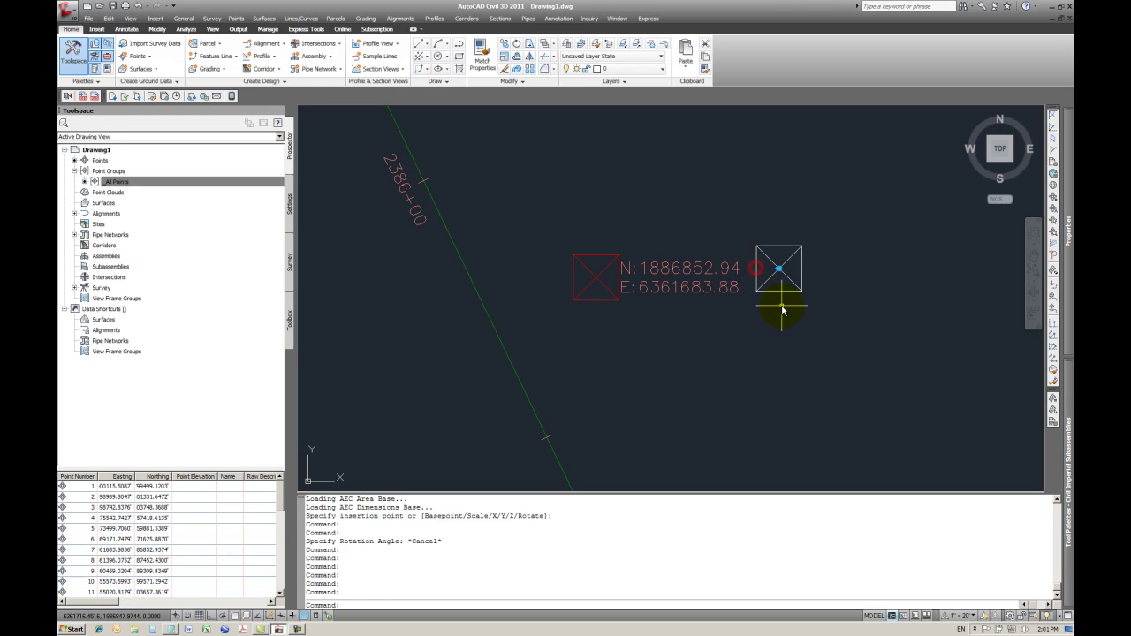
pyautogui.press('Delete')
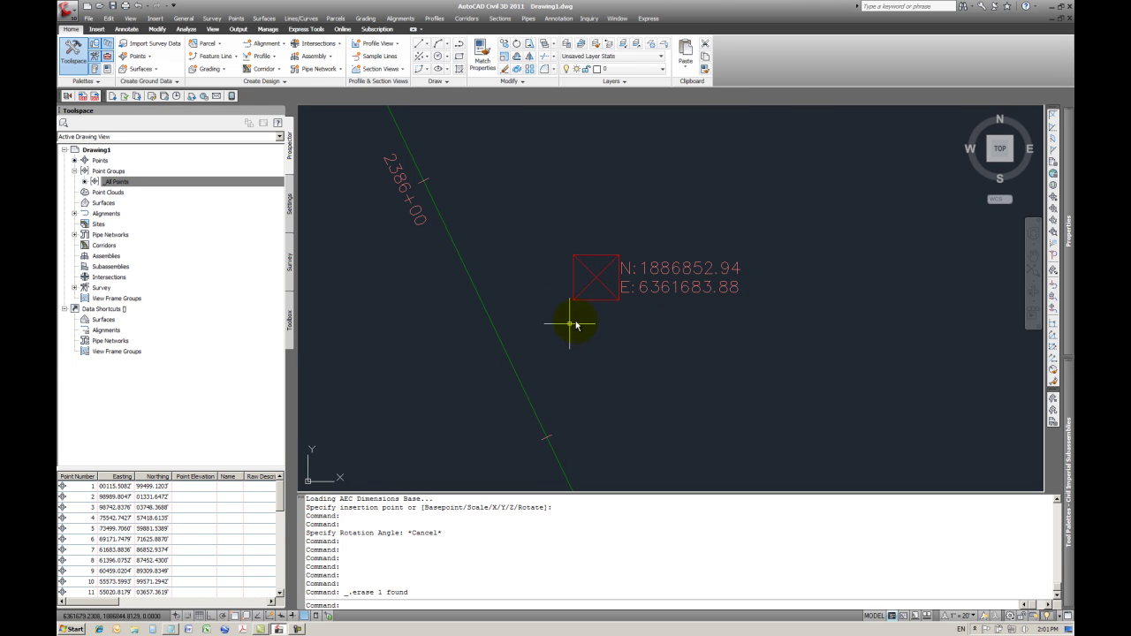
# Step: Rotate point 7's house symbol and N/E label to an angle with its rotation grip
pyautogui.click(602, 260)
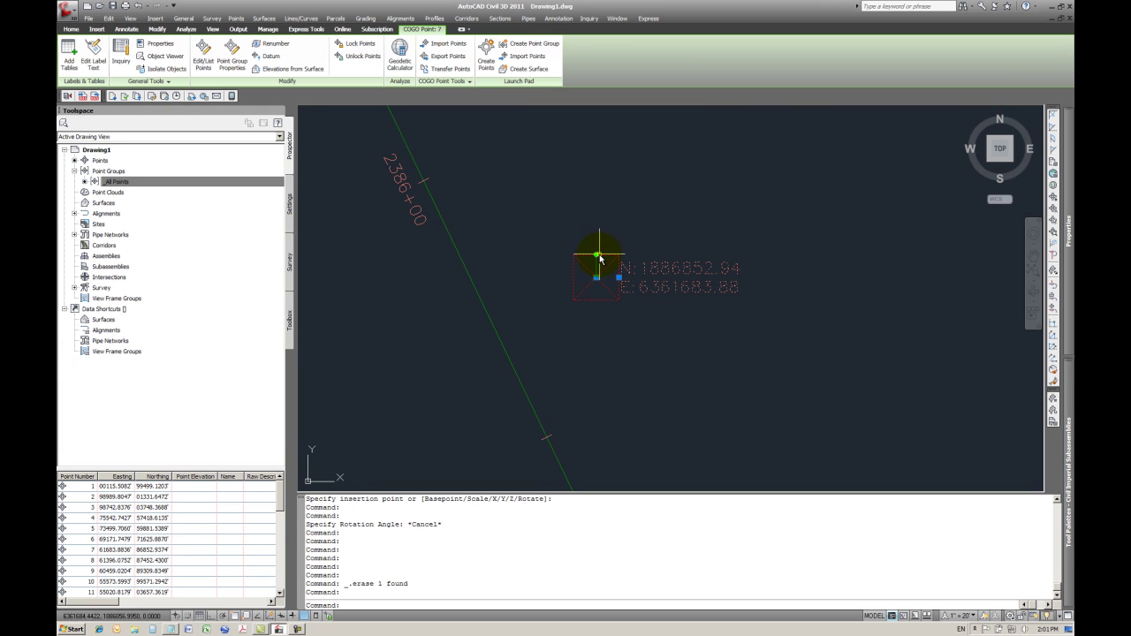
pyautogui.scroll(3, 614, 262)
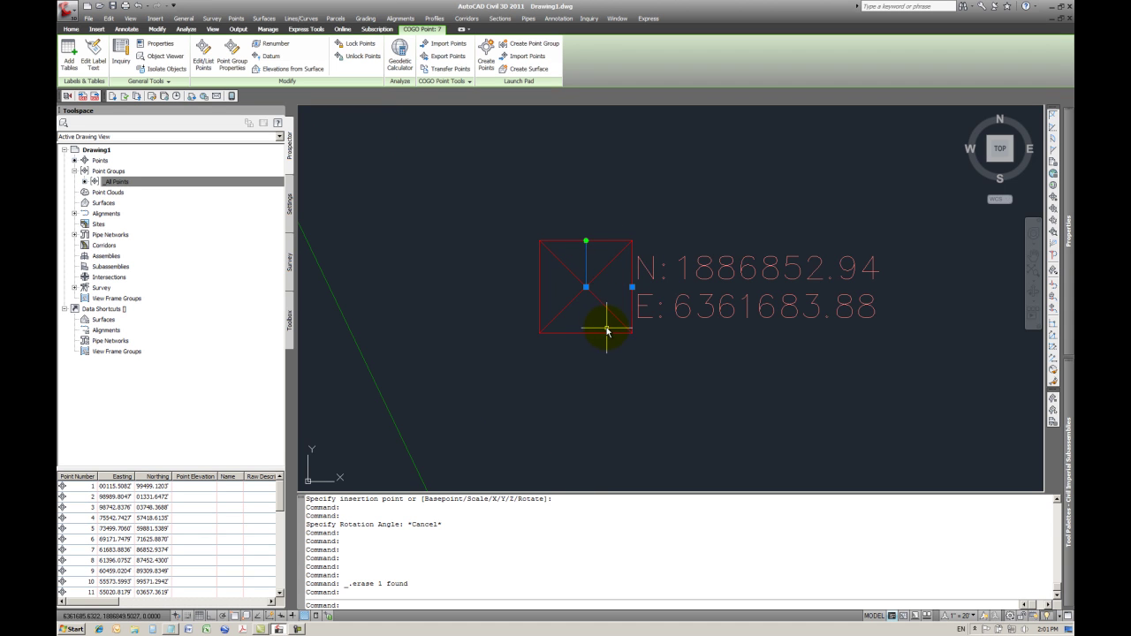
pyautogui.click(586, 239)
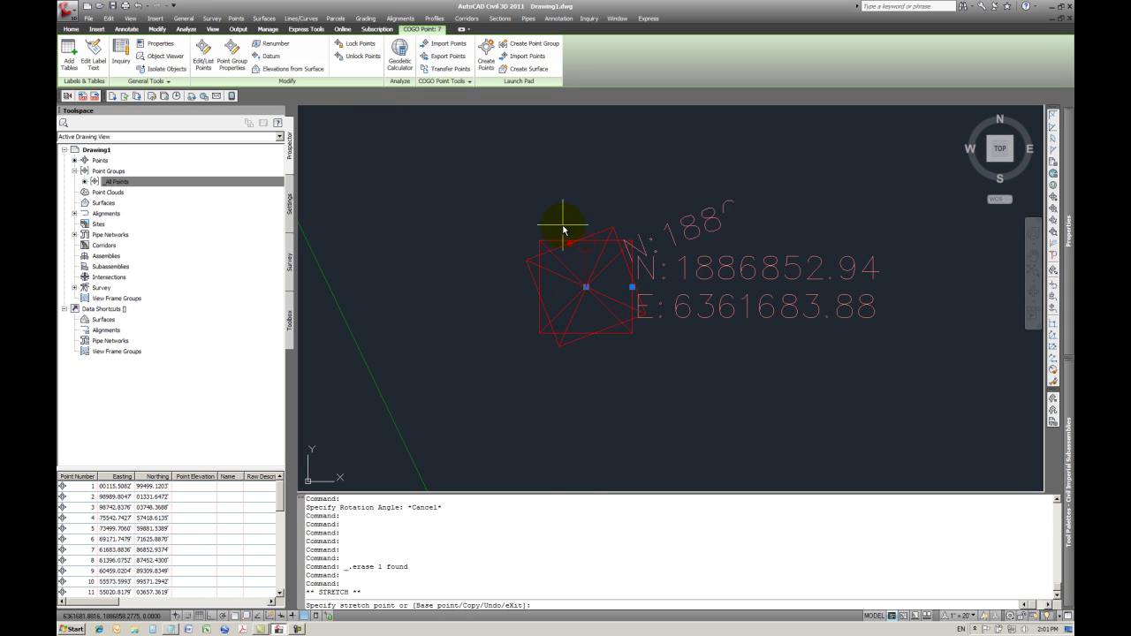
pyautogui.click(552, 230)
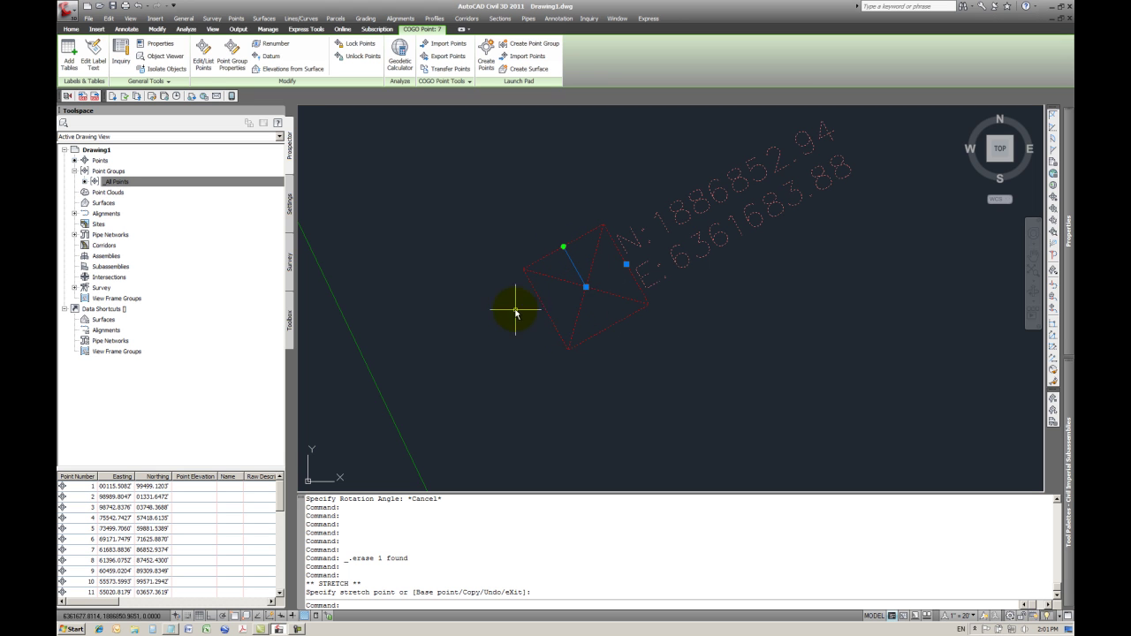
pyautogui.click(587, 288)
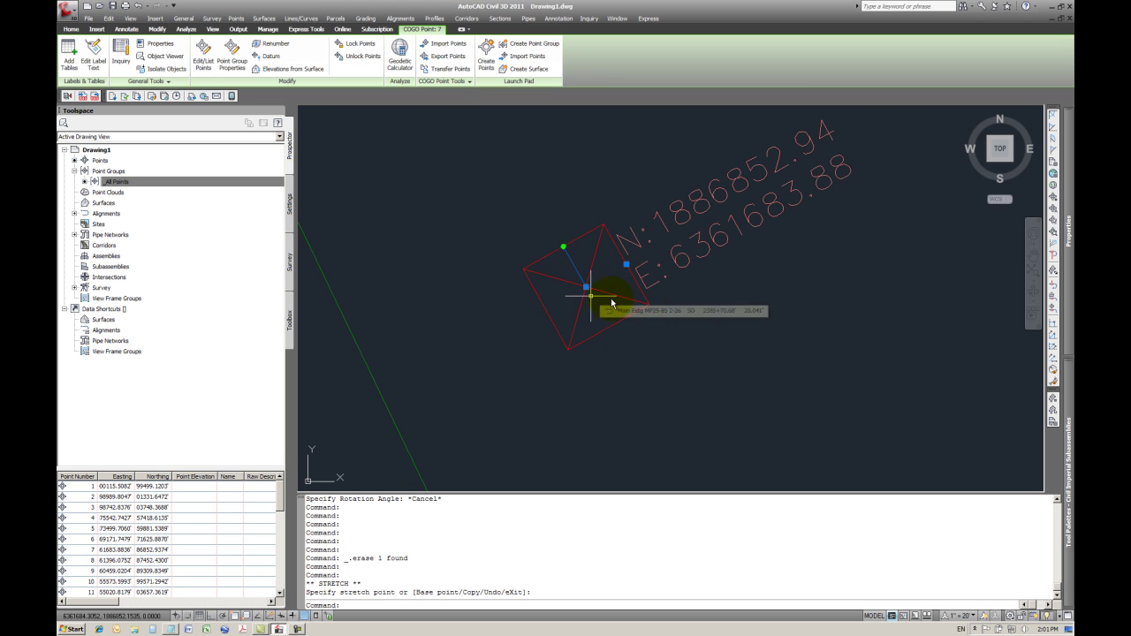
pyautogui.press('Escape')
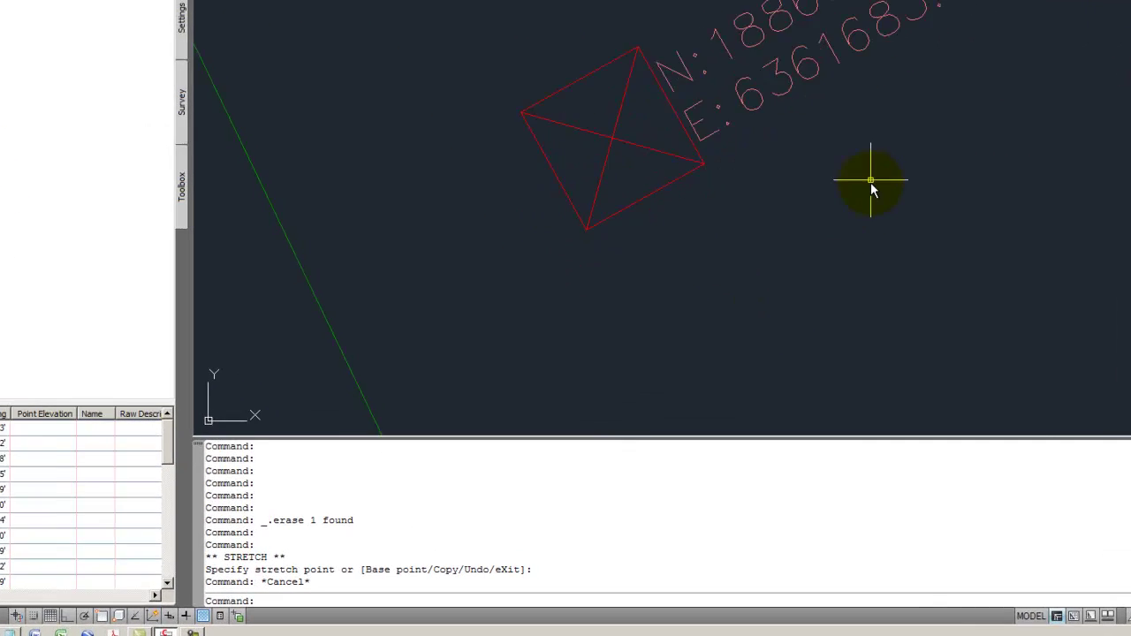
pyautogui.scroll(-6, 778, 335)
# Step: Choose the 8x8_SIG_HSE block in the Insert dialog and confirm
pyautogui.moveTo(814, 317); pyautogui.dragTo(747, 311, button='middle')
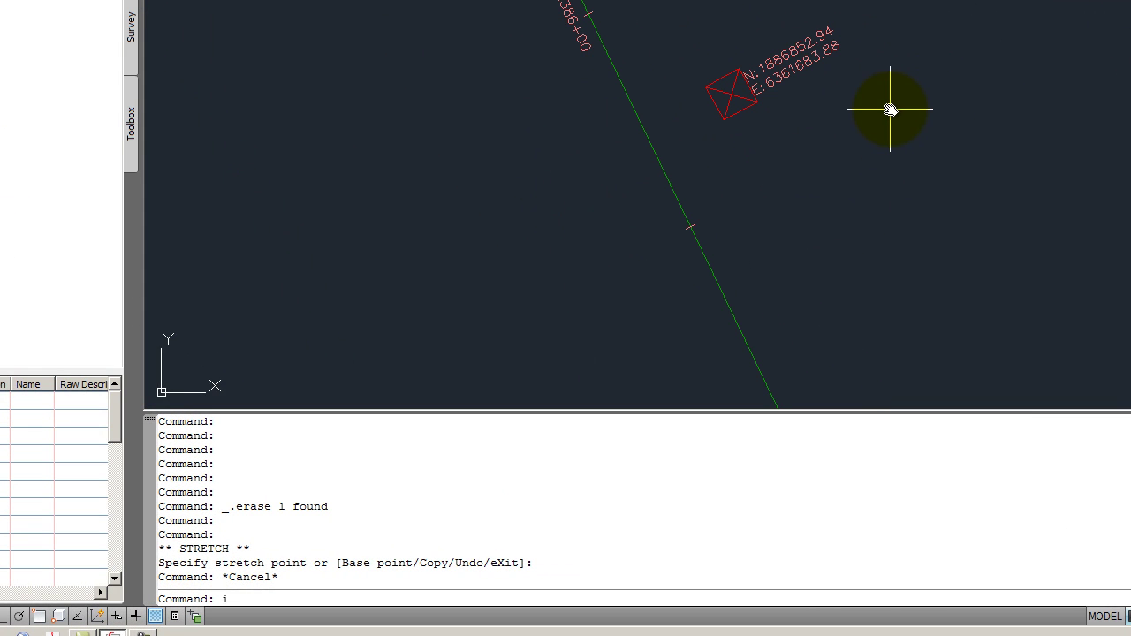
pyautogui.press('Return')
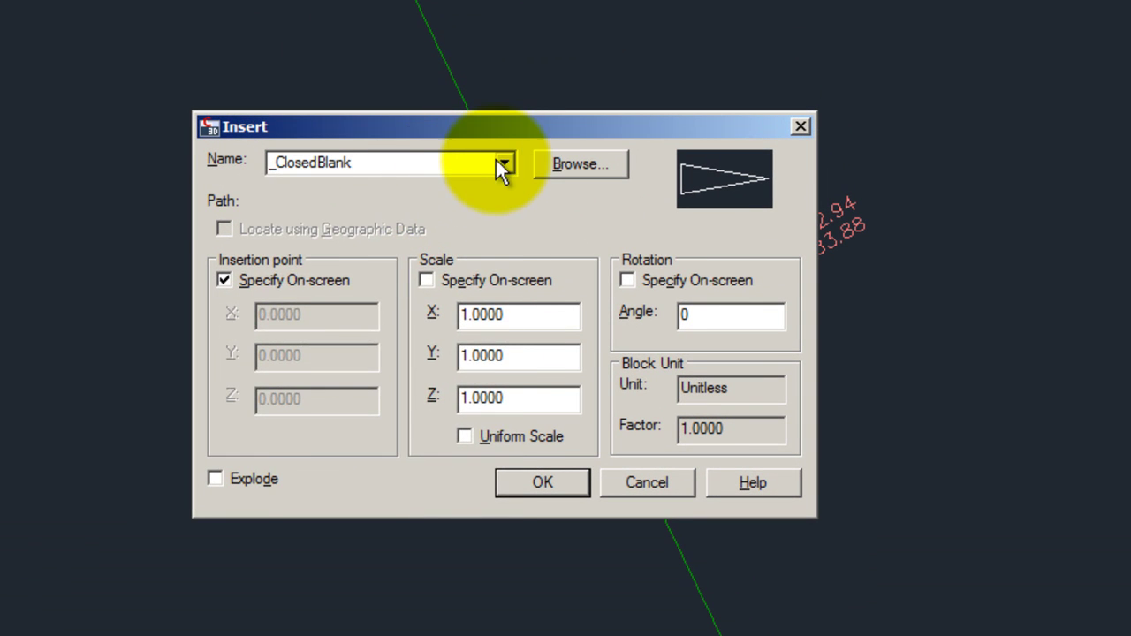
pyautogui.click(503, 165)
pyautogui.click(370, 273)
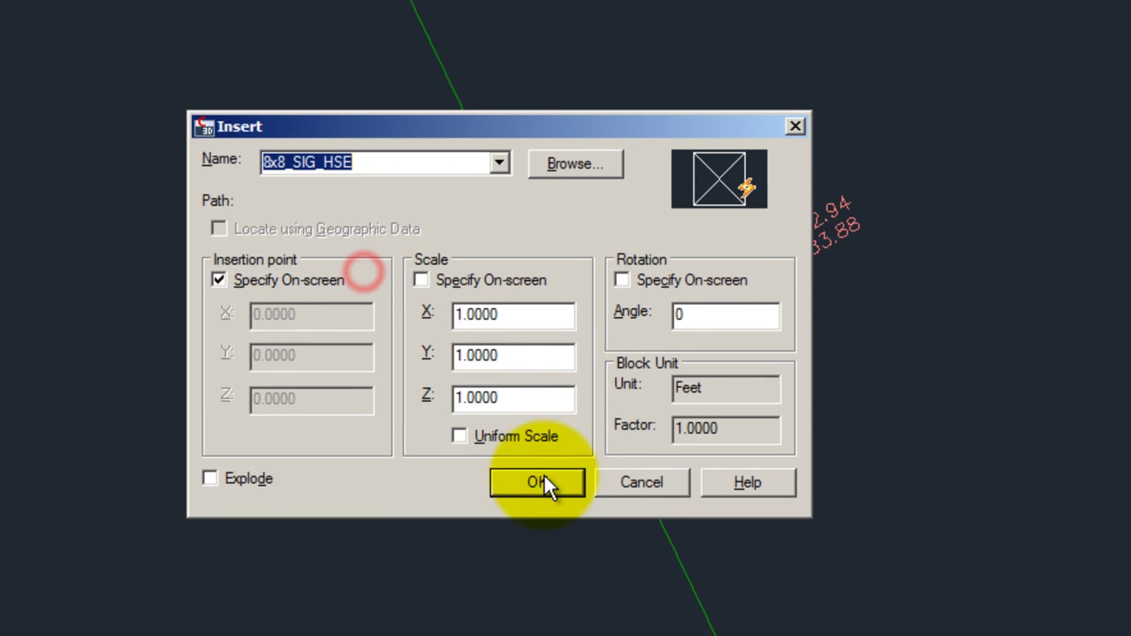
pyautogui.click(539, 482)
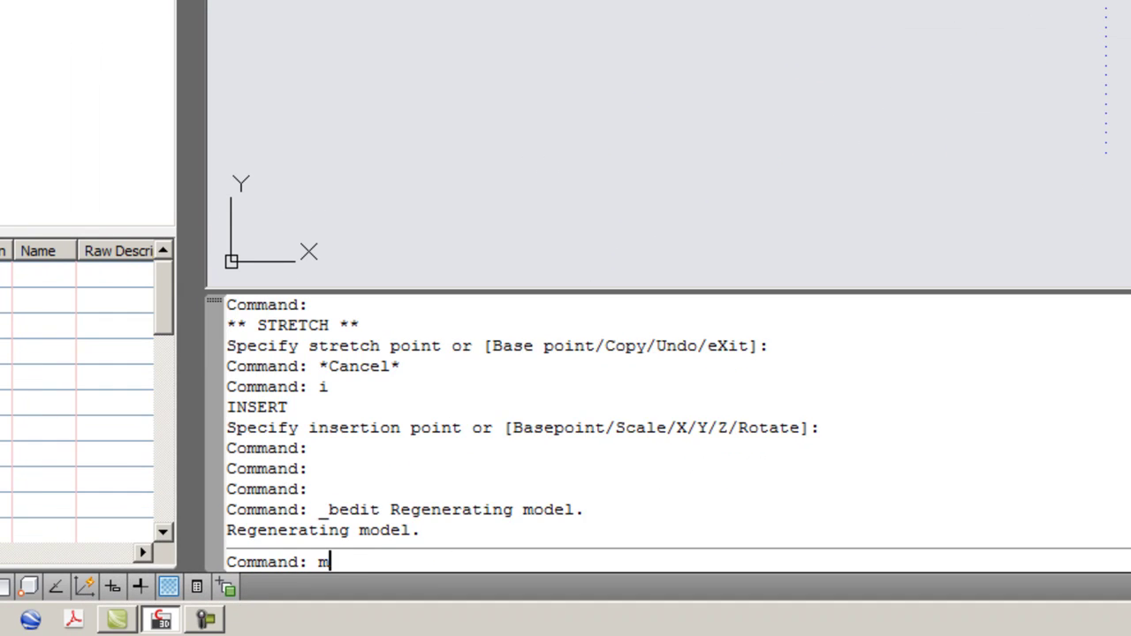
# Step: Move all the block's objects from a midpoint base point to 0,0,0
pyautogui.press('Return')
pyautogui.write('all')
pyautogui.press('Return')
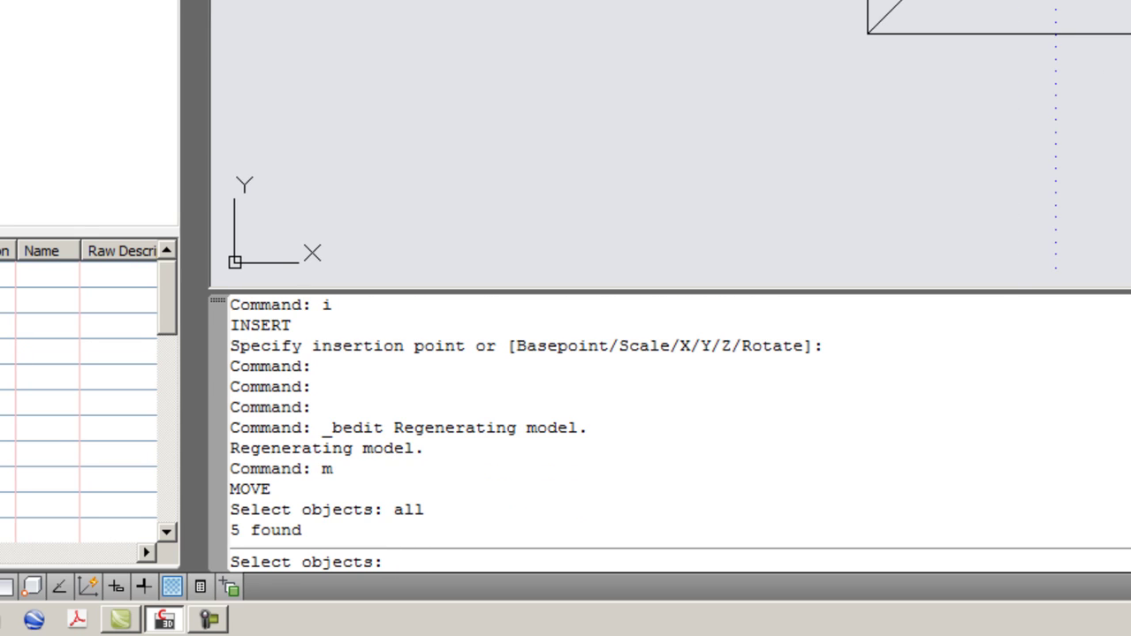
pyautogui.press('Return')
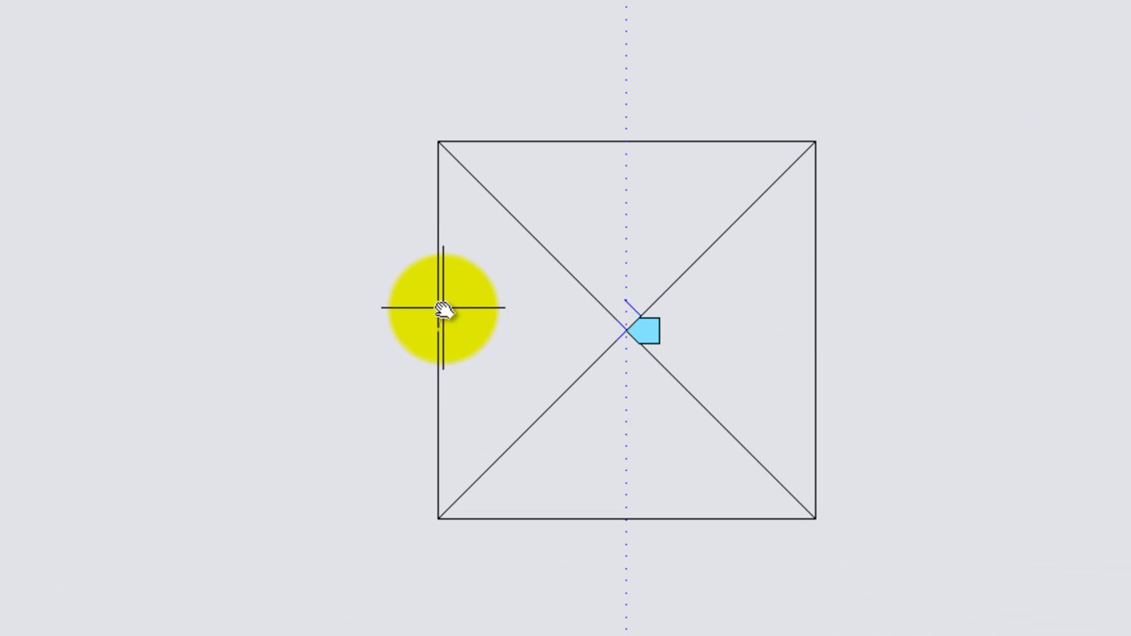
pyautogui.click(443, 308)
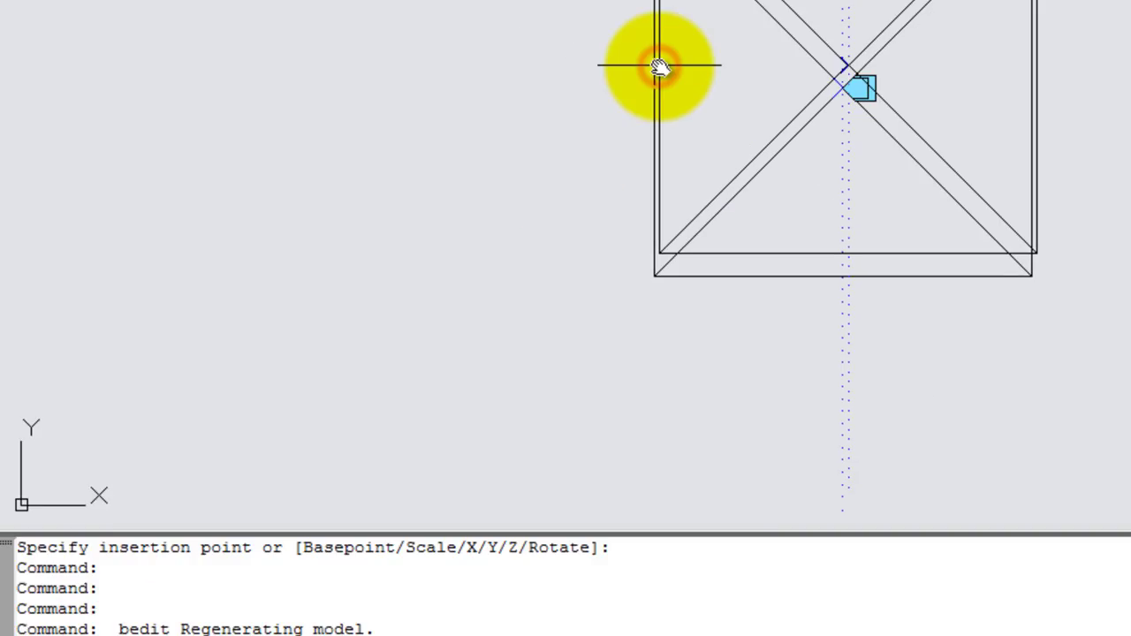
pyautogui.write('0,0,0')
pyautogui.press('Return')
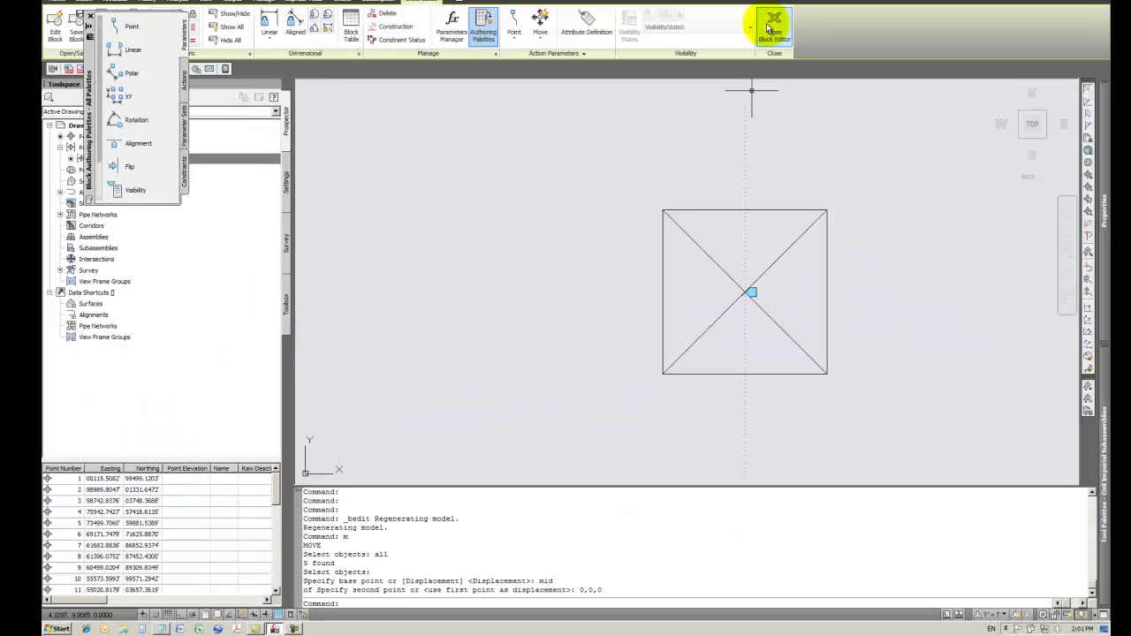
# Step: Close the Block Editor, saving the house block changes
pyautogui.click(755, 53)
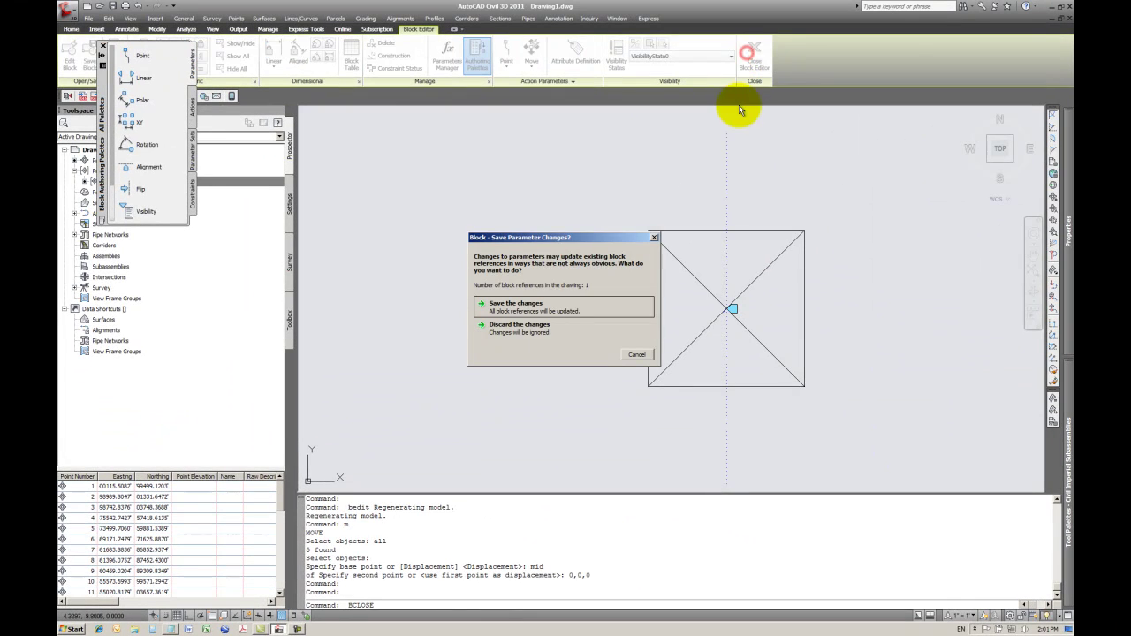
pyautogui.click(545, 303)
pyautogui.click(556, 339)
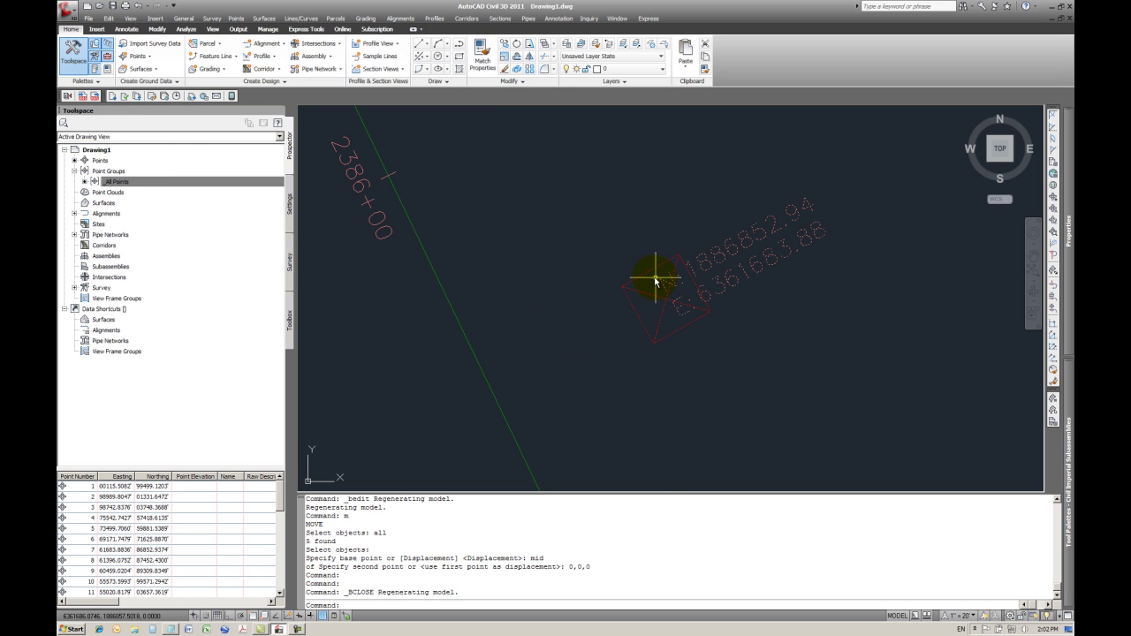
# Step: Test-drag point 7's grip to confirm the updated house symbol base point
pyautogui.click(654, 274)
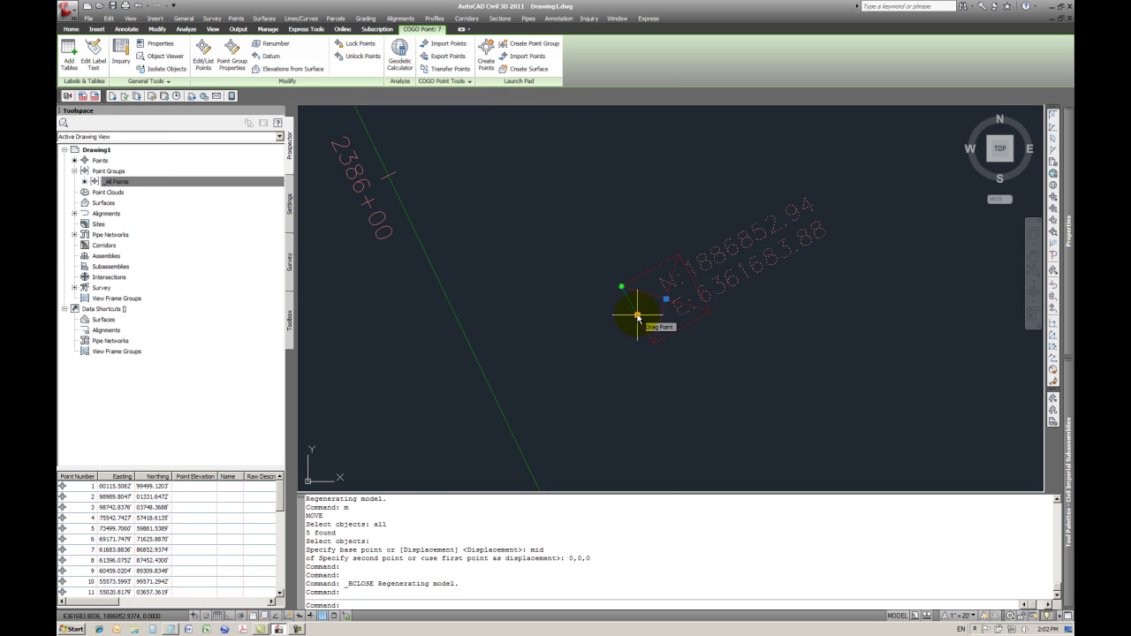
pyautogui.click(638, 316)
pyautogui.click(638, 317)
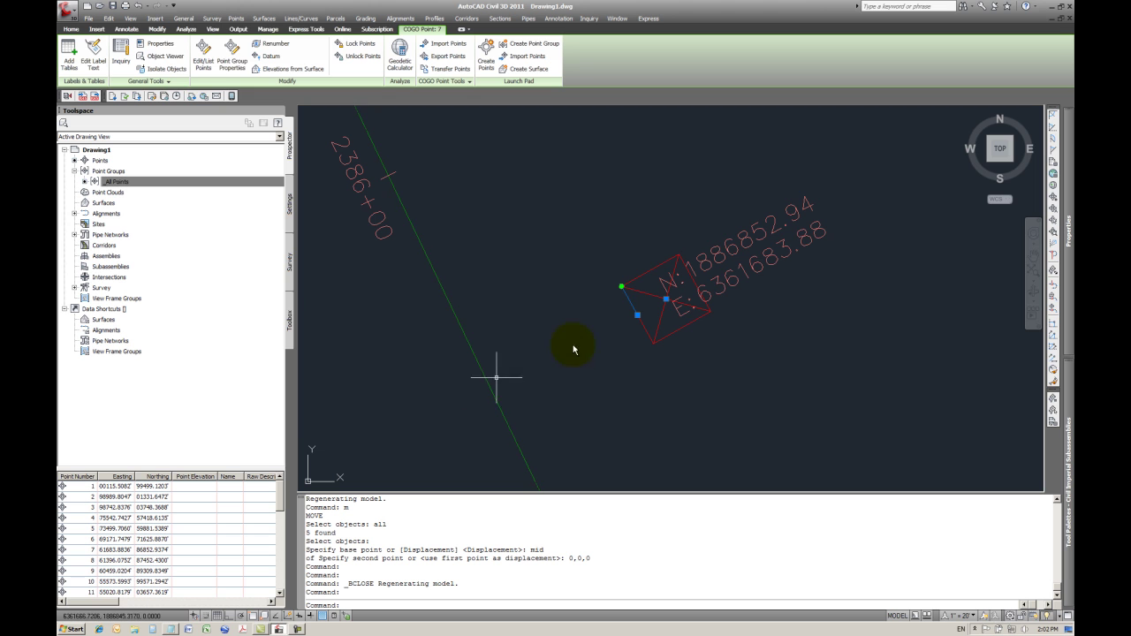
pyautogui.click(637, 308)
pyautogui.click(637, 315)
pyautogui.click(637, 314)
pyautogui.click(673, 307)
pyautogui.press('Escape')
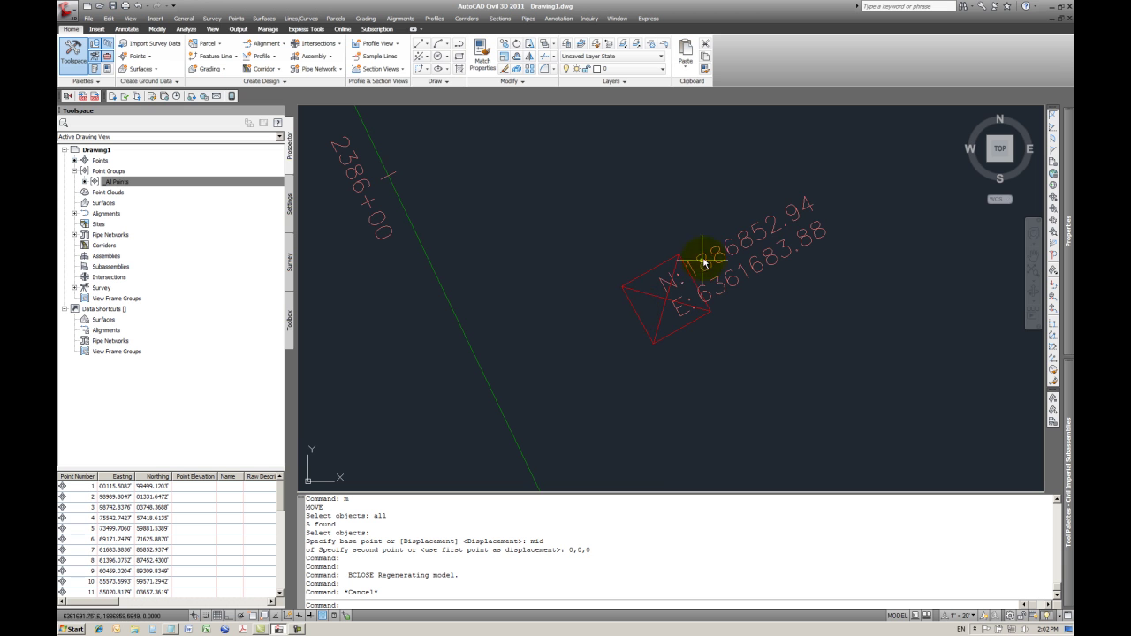
# Step: Erase the leftover inserted house block and pan along the alignment to point 7
pyautogui.scroll(-3, 766, 268)
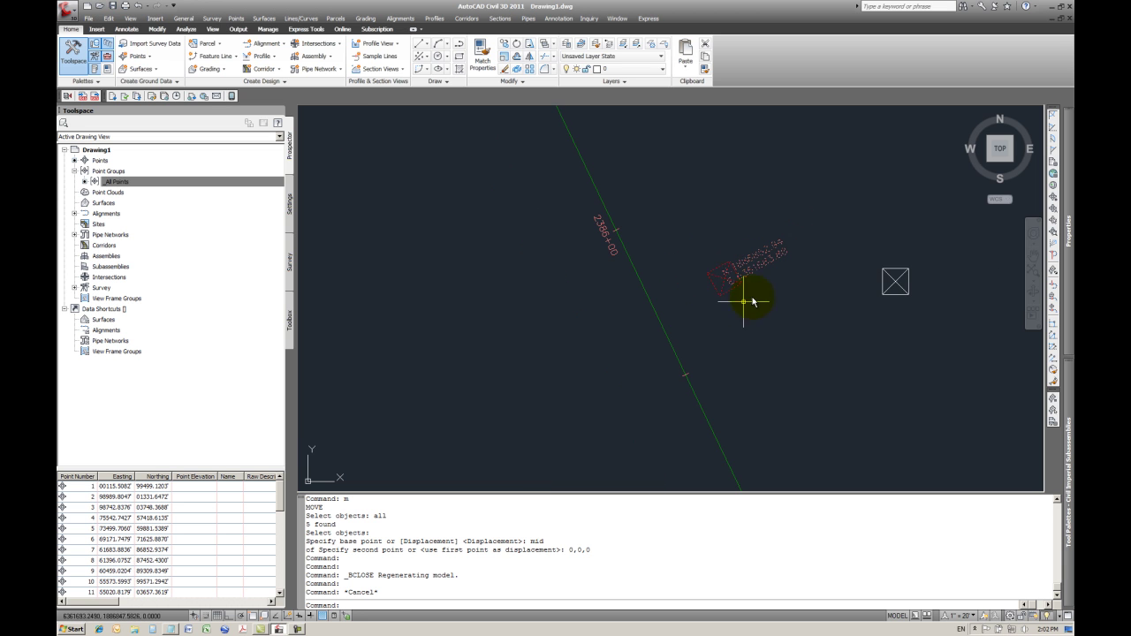
pyautogui.click(893, 274)
pyautogui.press('Delete')
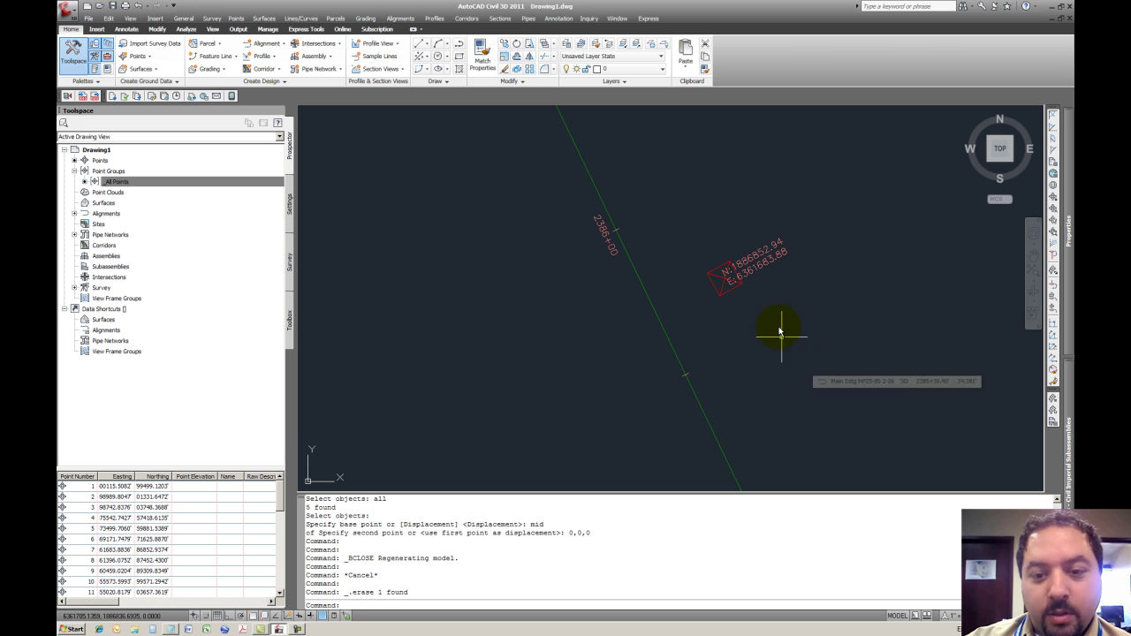
pyautogui.moveTo(836, 308); pyautogui.dragTo(752, 329, button='middle')
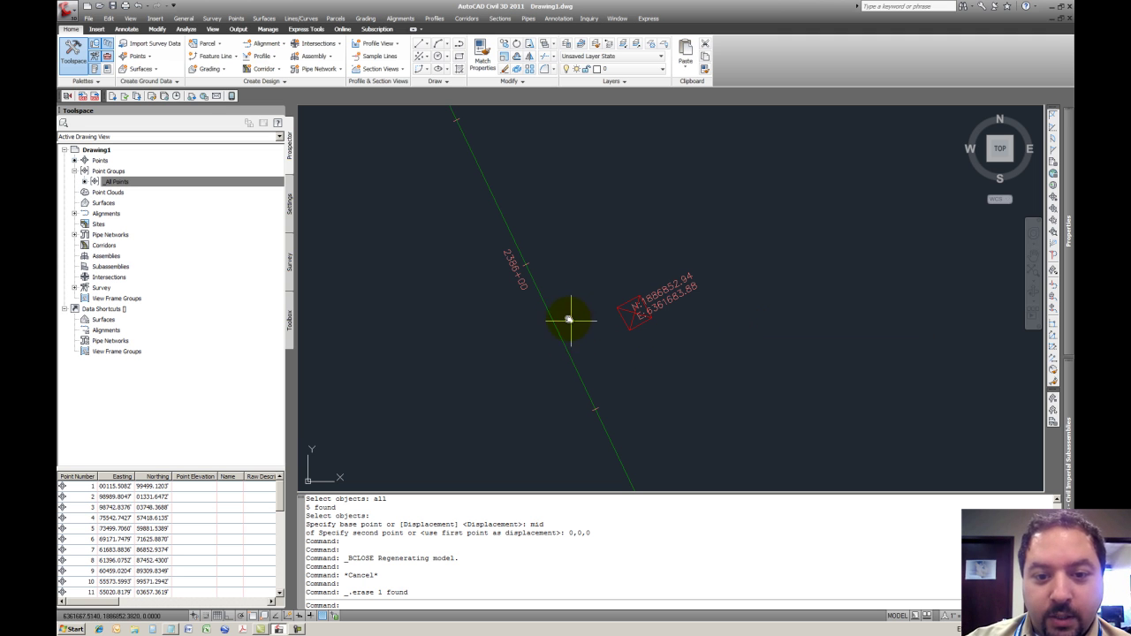
pyautogui.moveTo(564, 322)
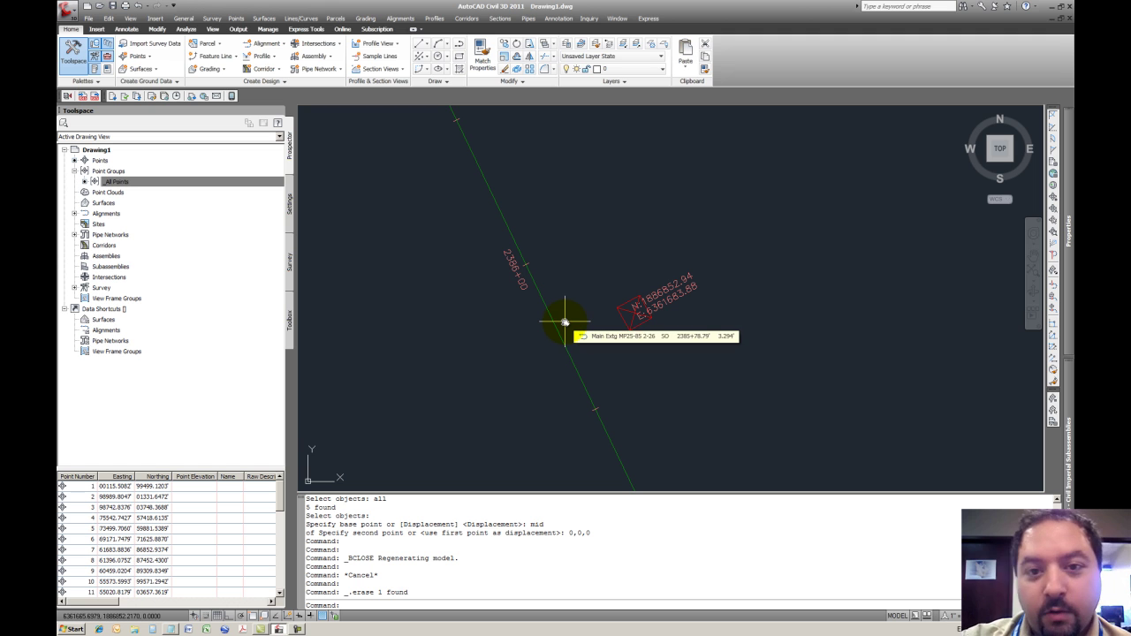